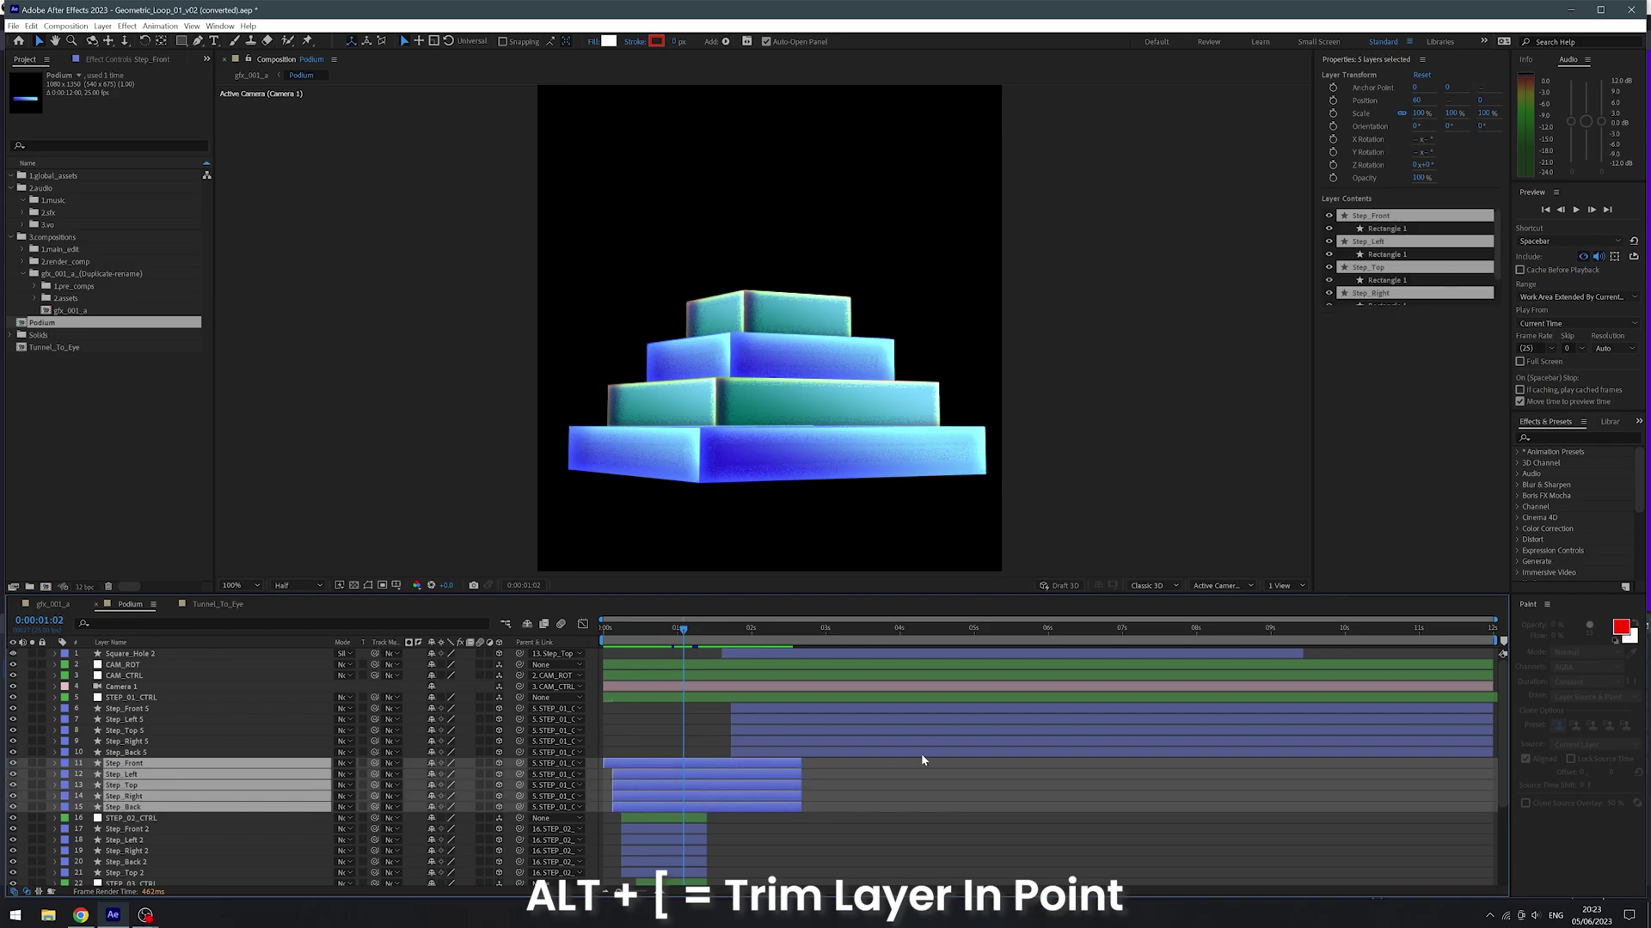
Trim the Podium step layers to start now and move the Eye's Path keyframe ten frames earlier.
key("alt+bracketleft")
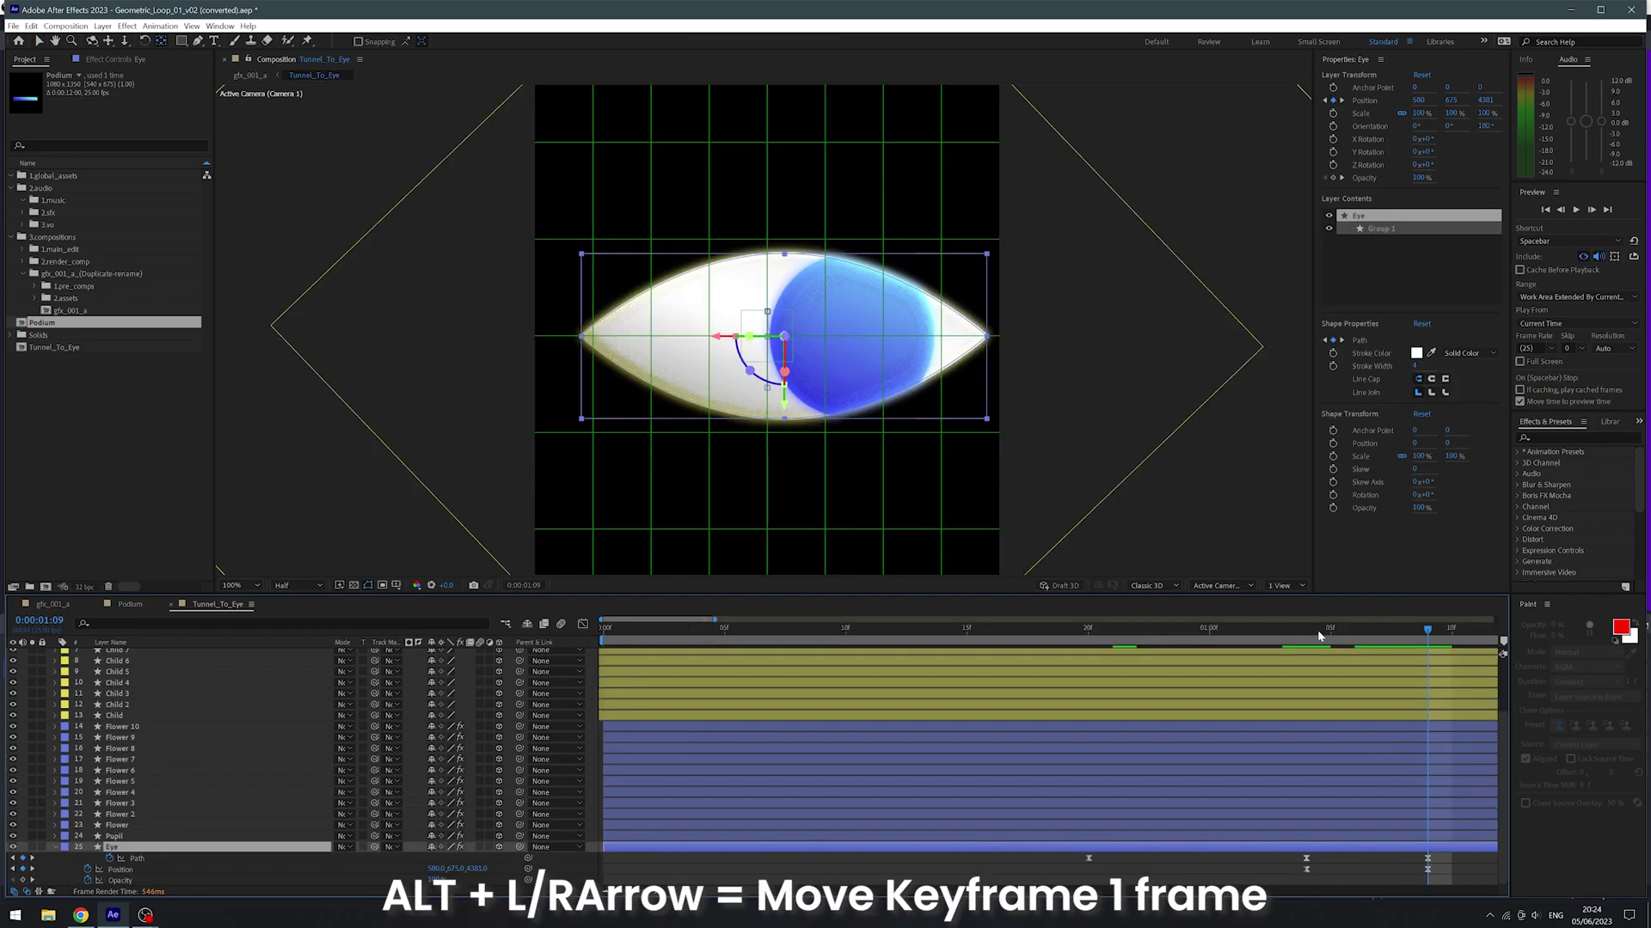
left_click_drag(1464, 876, 1294, 851)
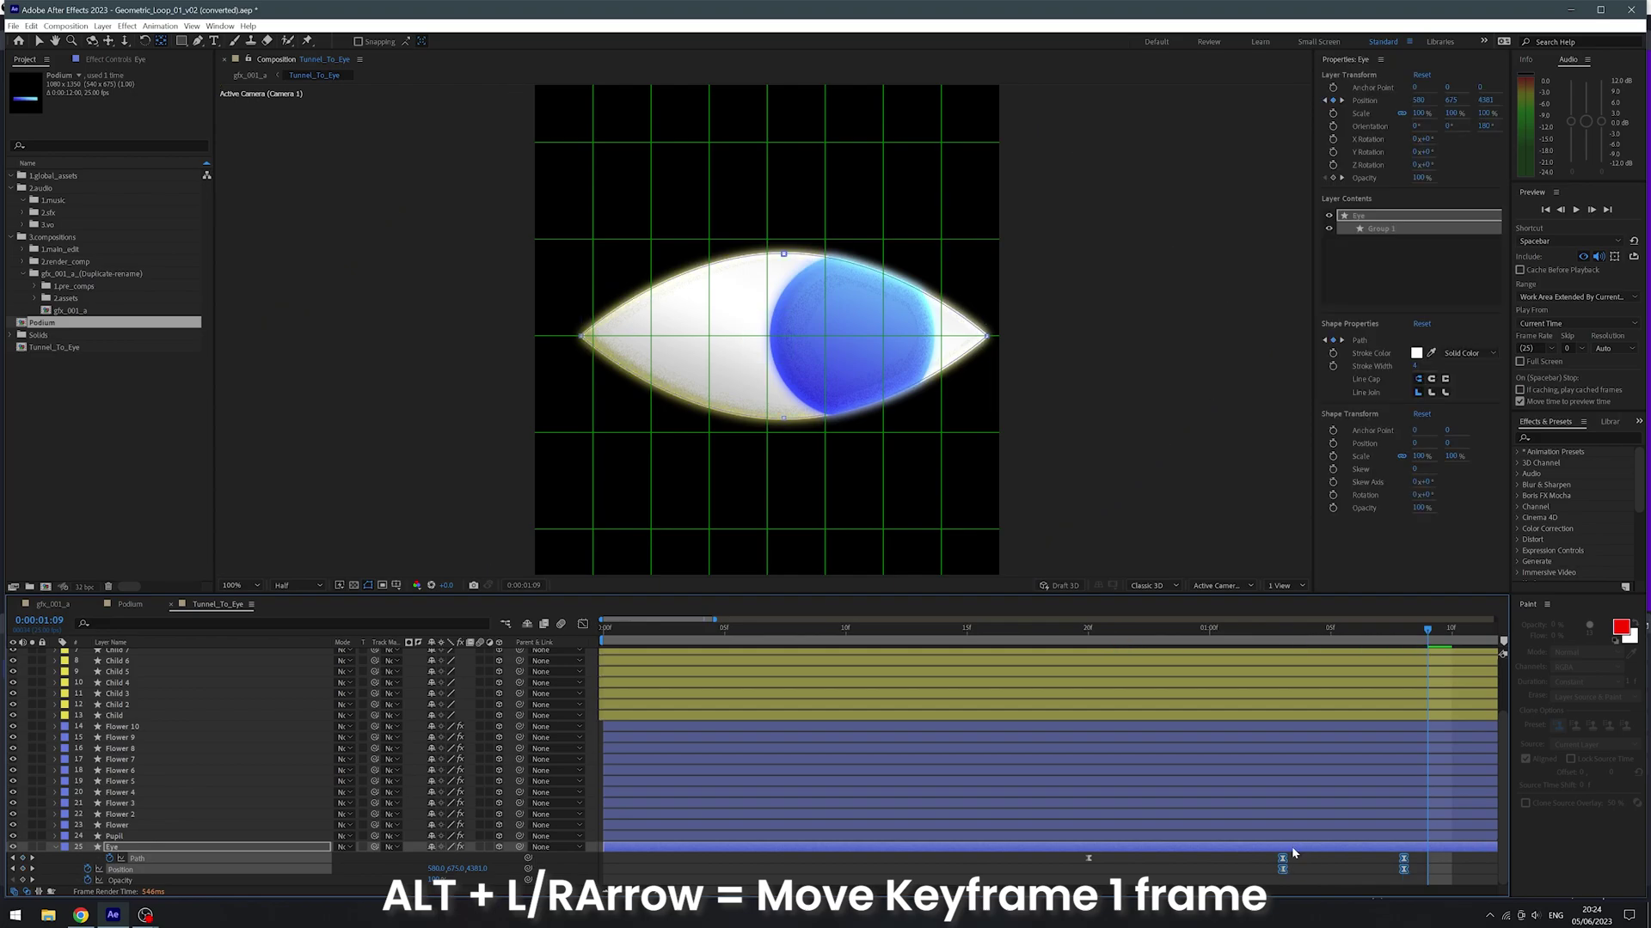
left_click(1088, 858)
key("alt+shift+Left")
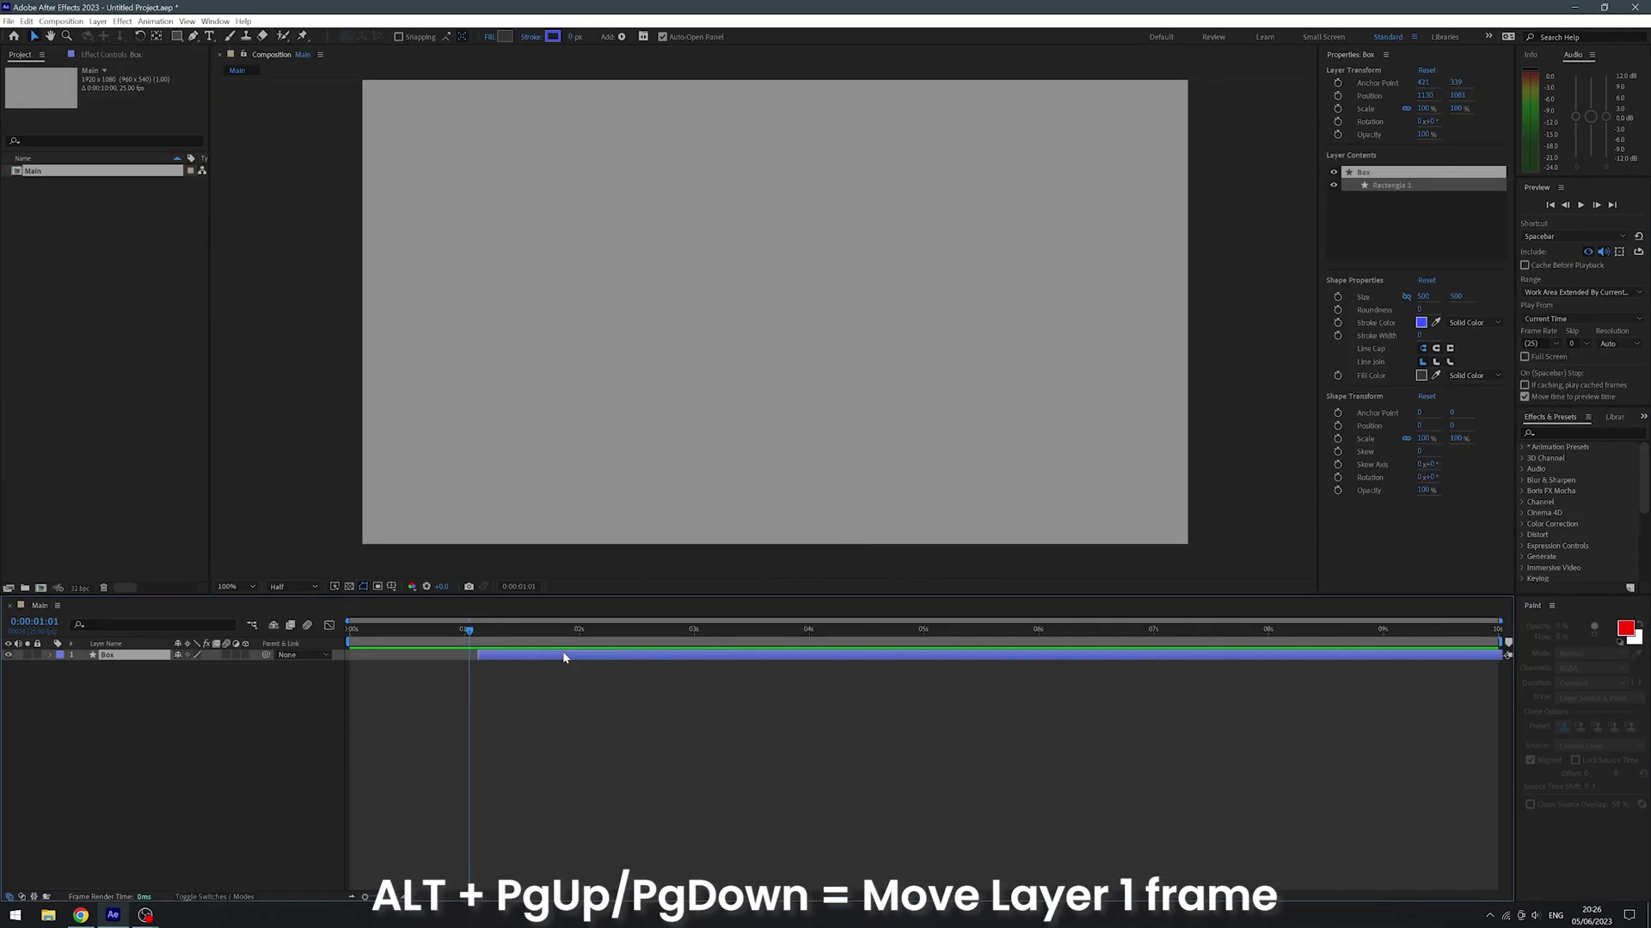
Shift the Box layer one frame and layers 6–8 ten frames back and forth in time.
key("alt+Page_Up")
key("alt+Page_Down")
key("alt+Page_Up")
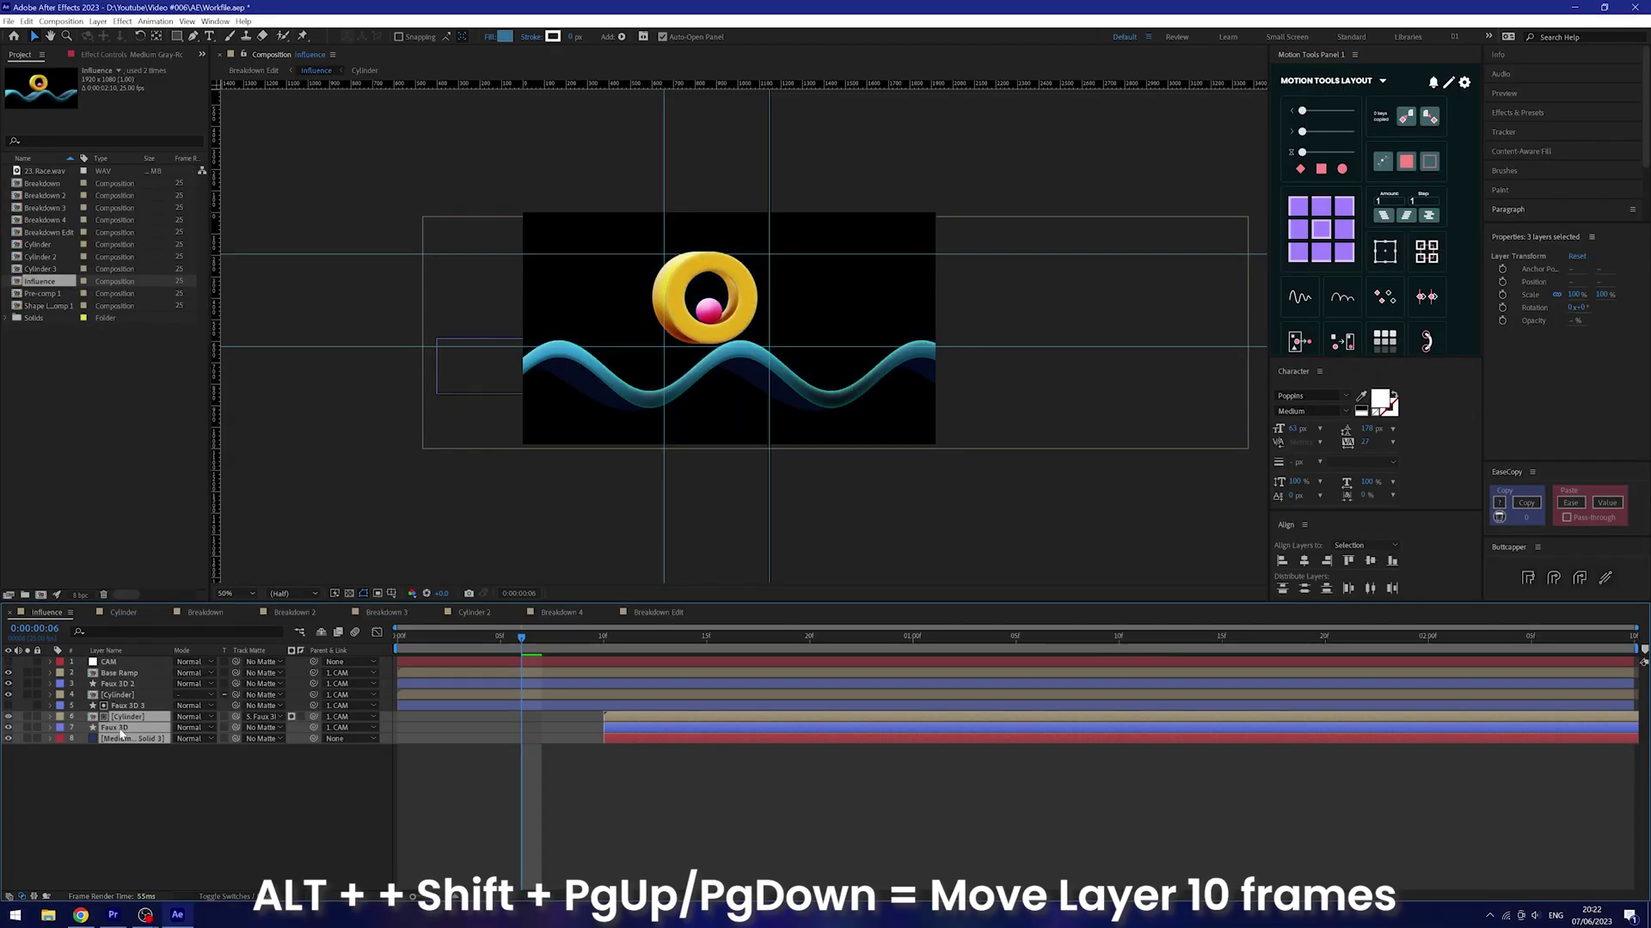
key("alt+shift+Page_Up")
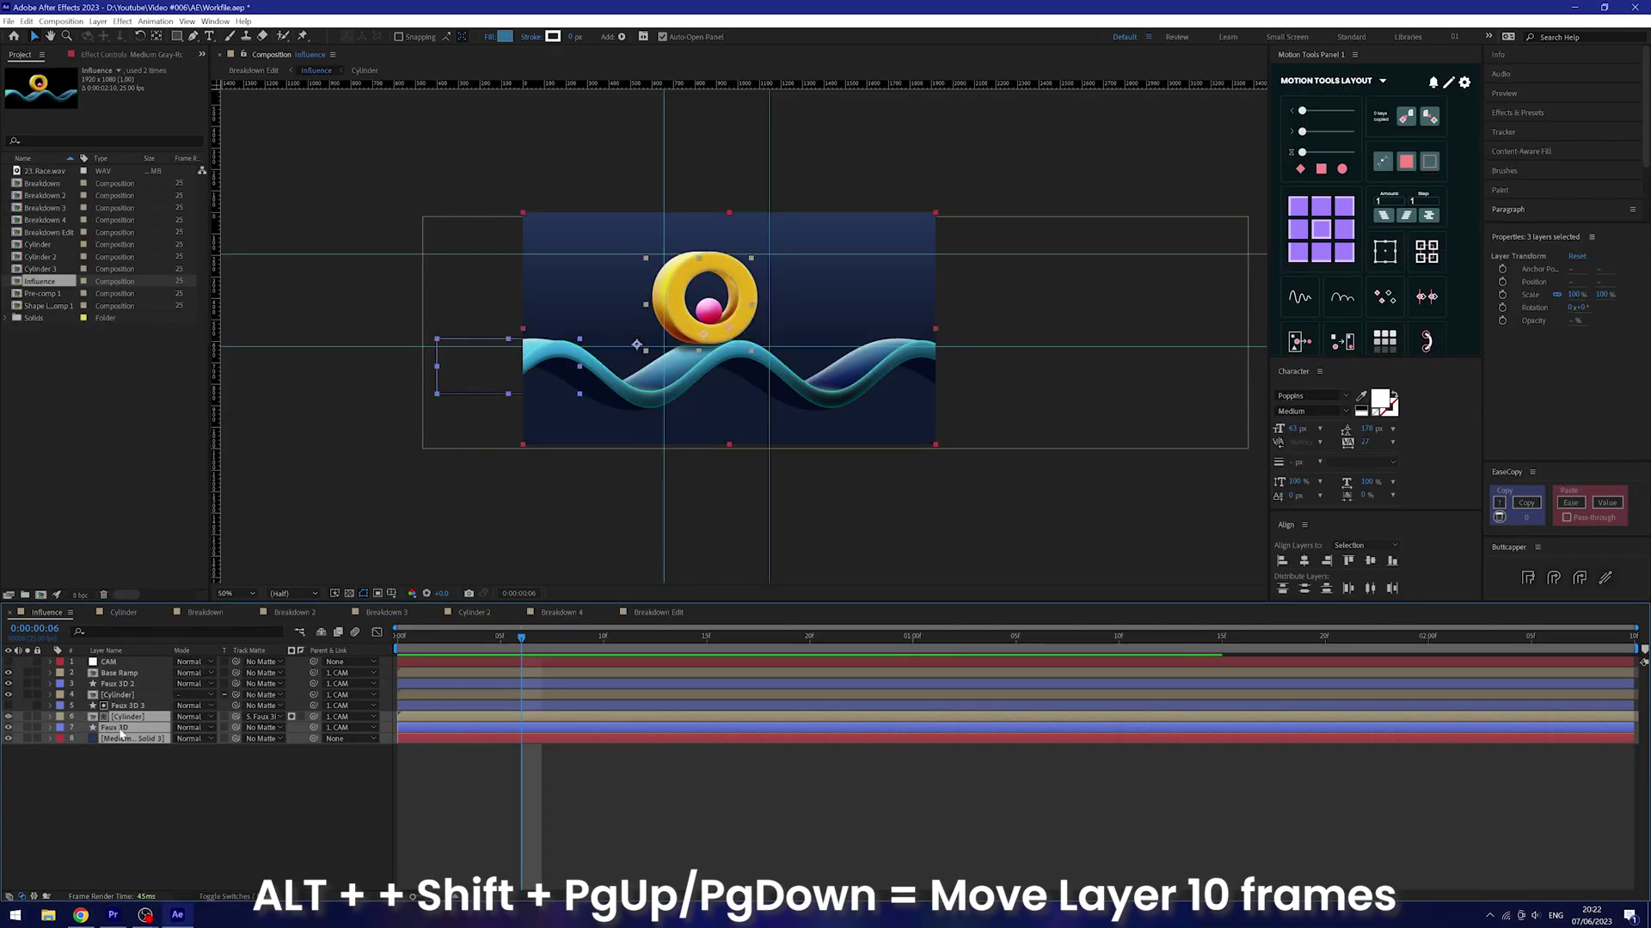
key("alt+shift+Page_Down")
key("Alt+shift+Page_Down")
key("alt+shift+Page_Up")
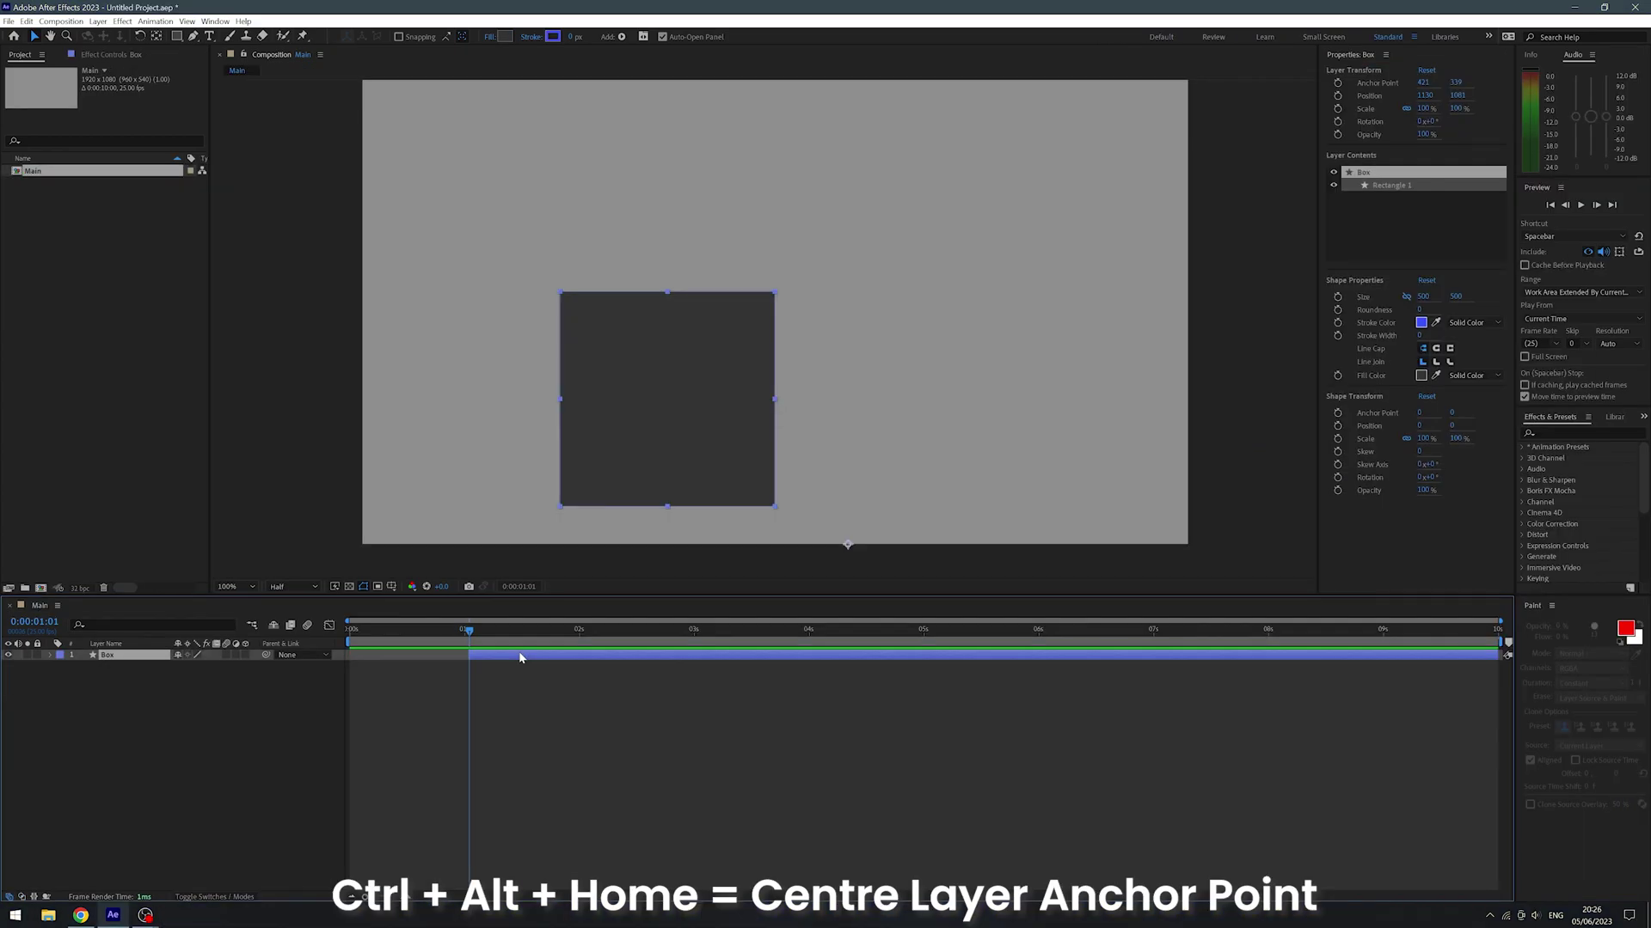
Centre the Box layer in the composition and reveal its Position, Scale, Rotation and Opacity properties.
key("ctrl+Home")
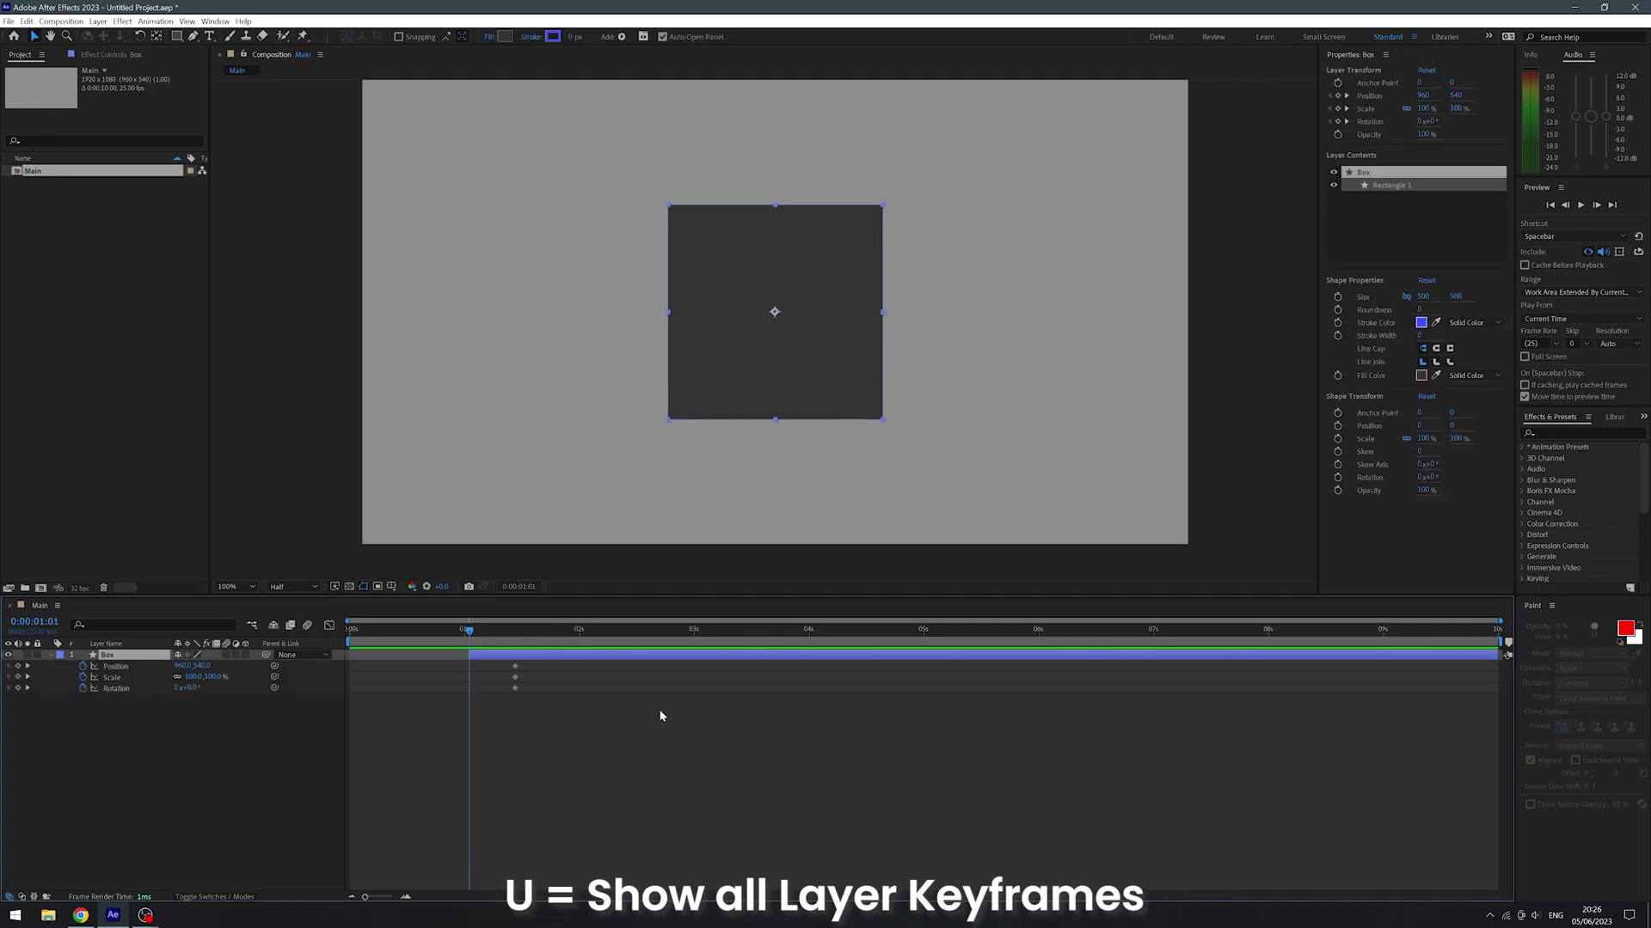
key("u")
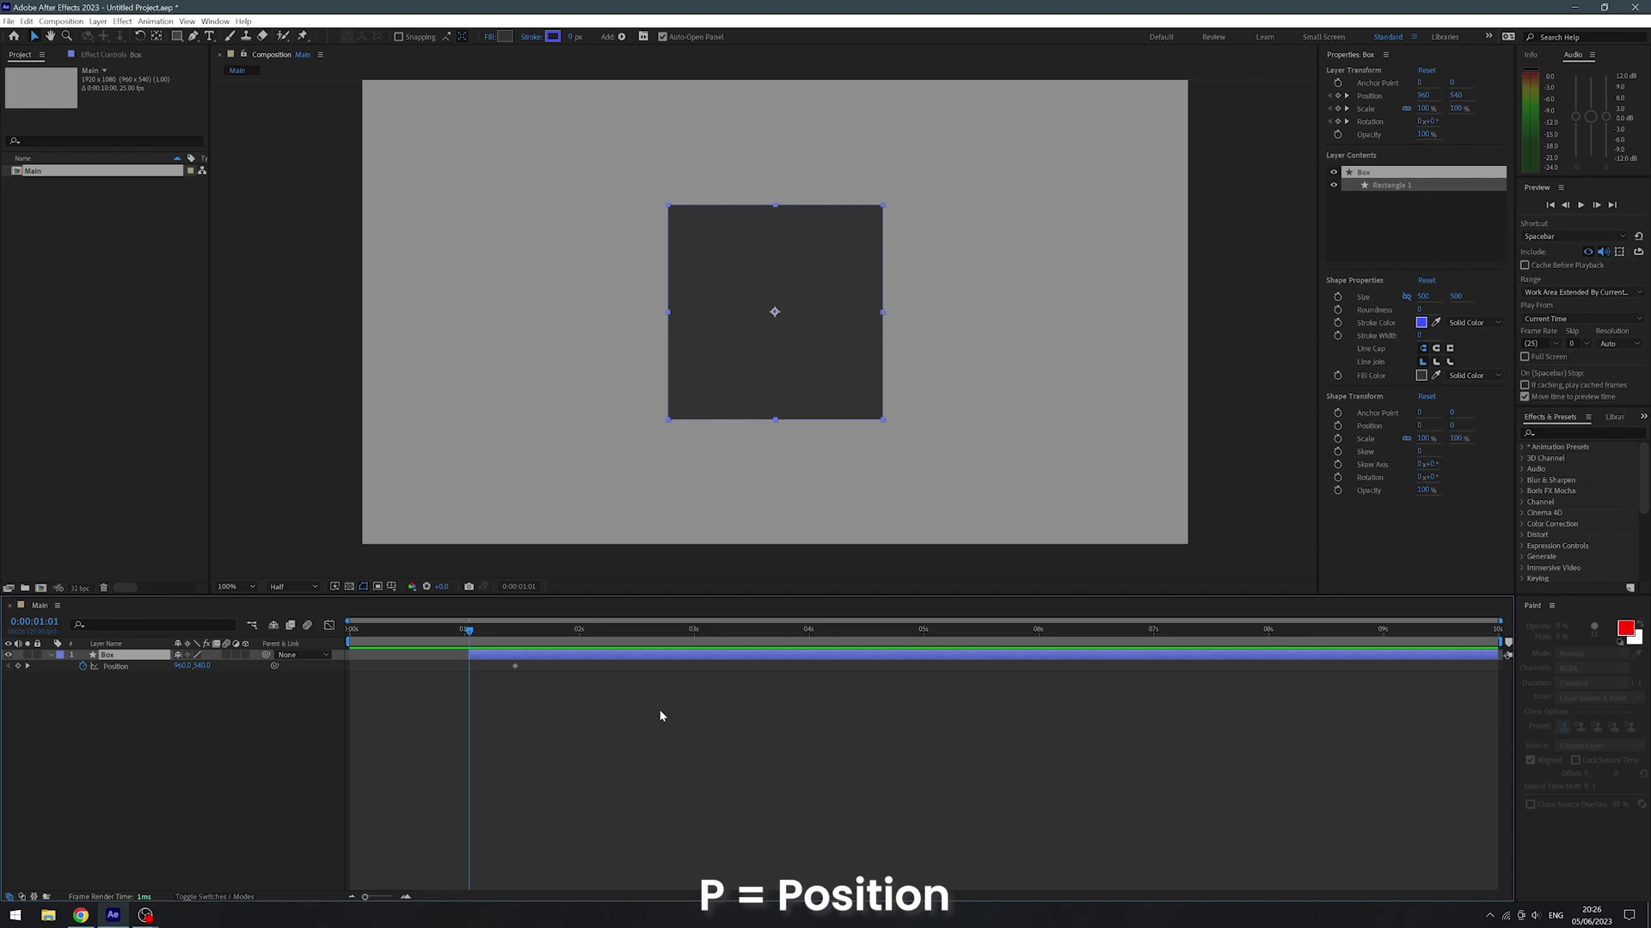
key("s")
key("r")
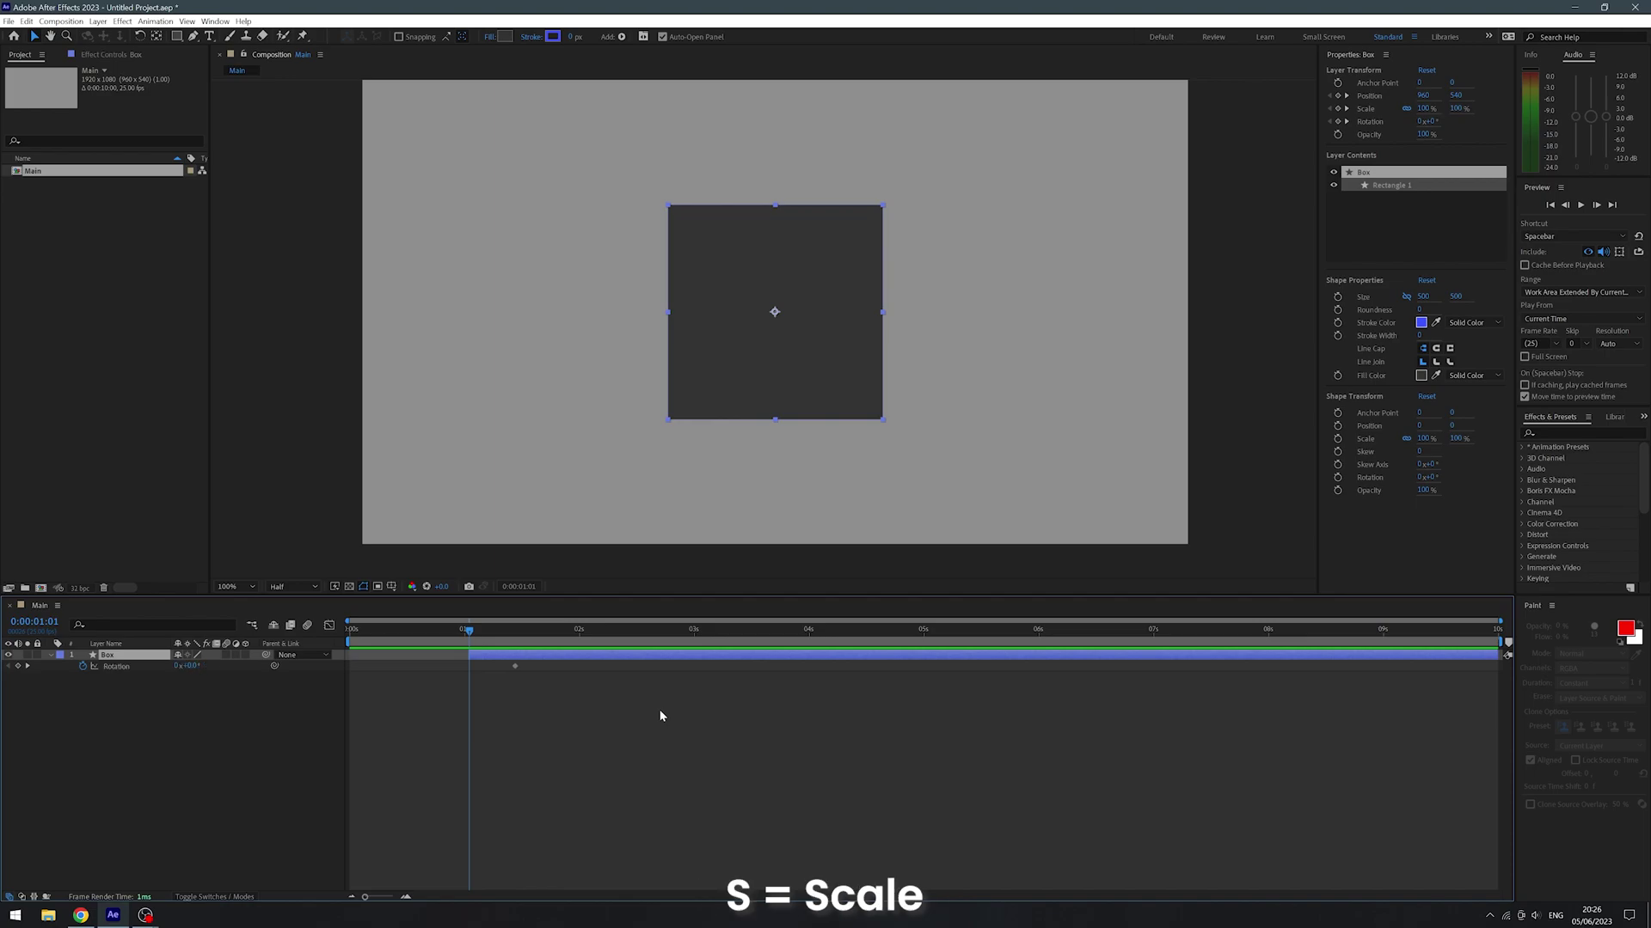
key("t")
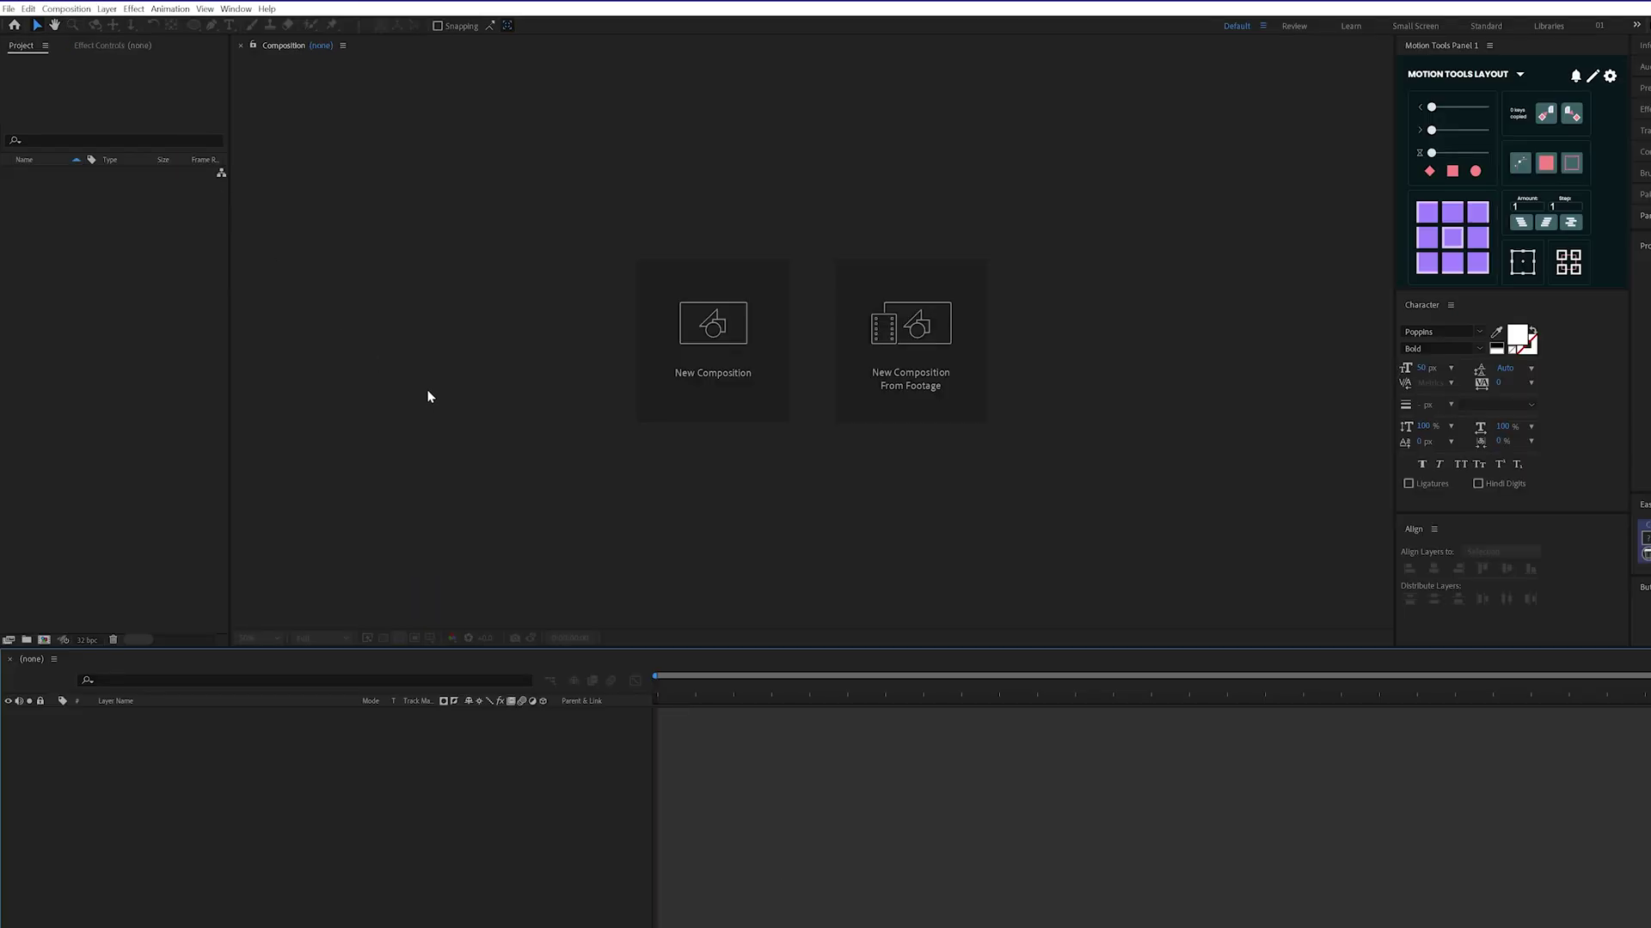
Open the Keyboard Shortcuts editor from the Edit menu.
left_click(28, 8)
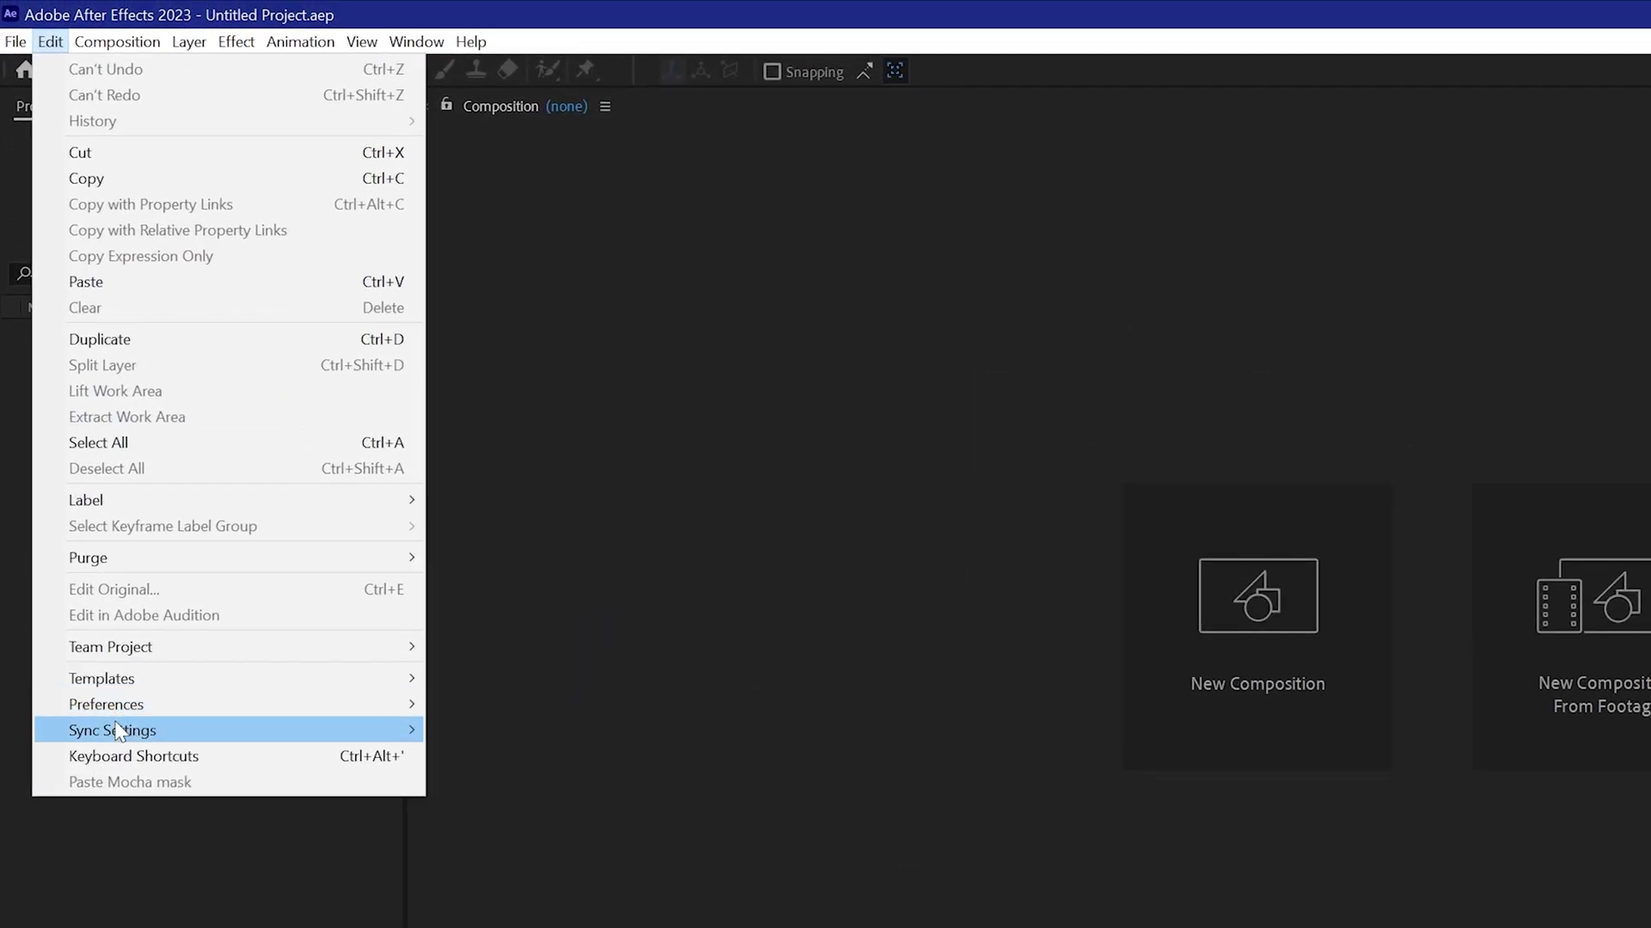
left_click(73, 422)
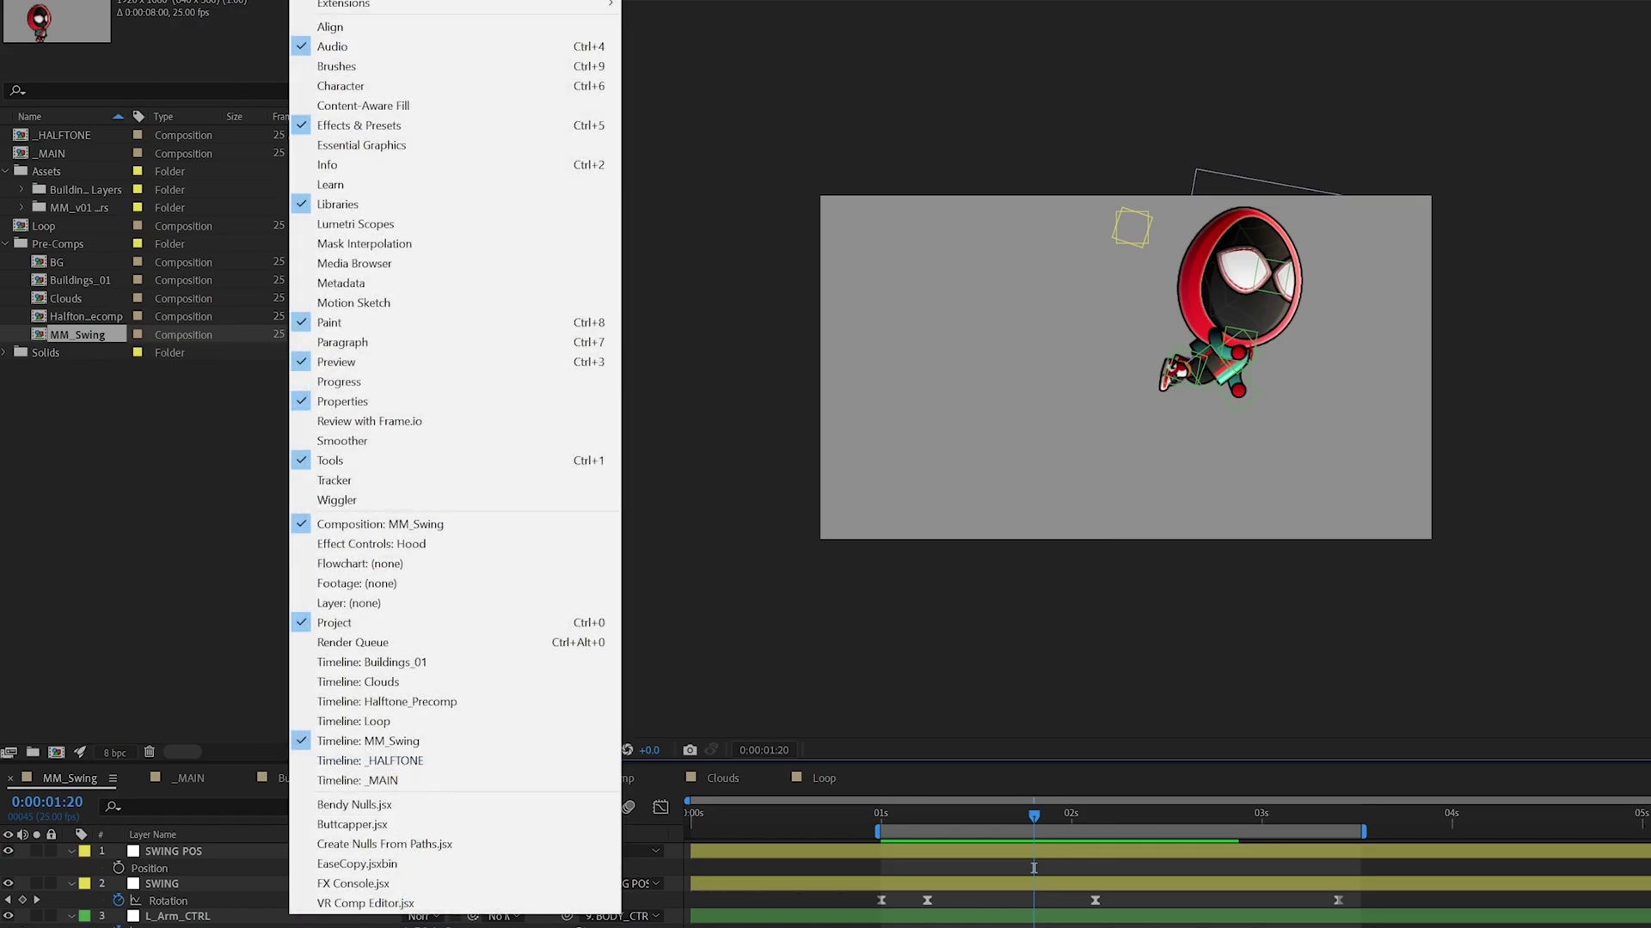
Dock the EaseCopy panel and apply a 57 ease to two selected rig layers.
left_click(352, 864)
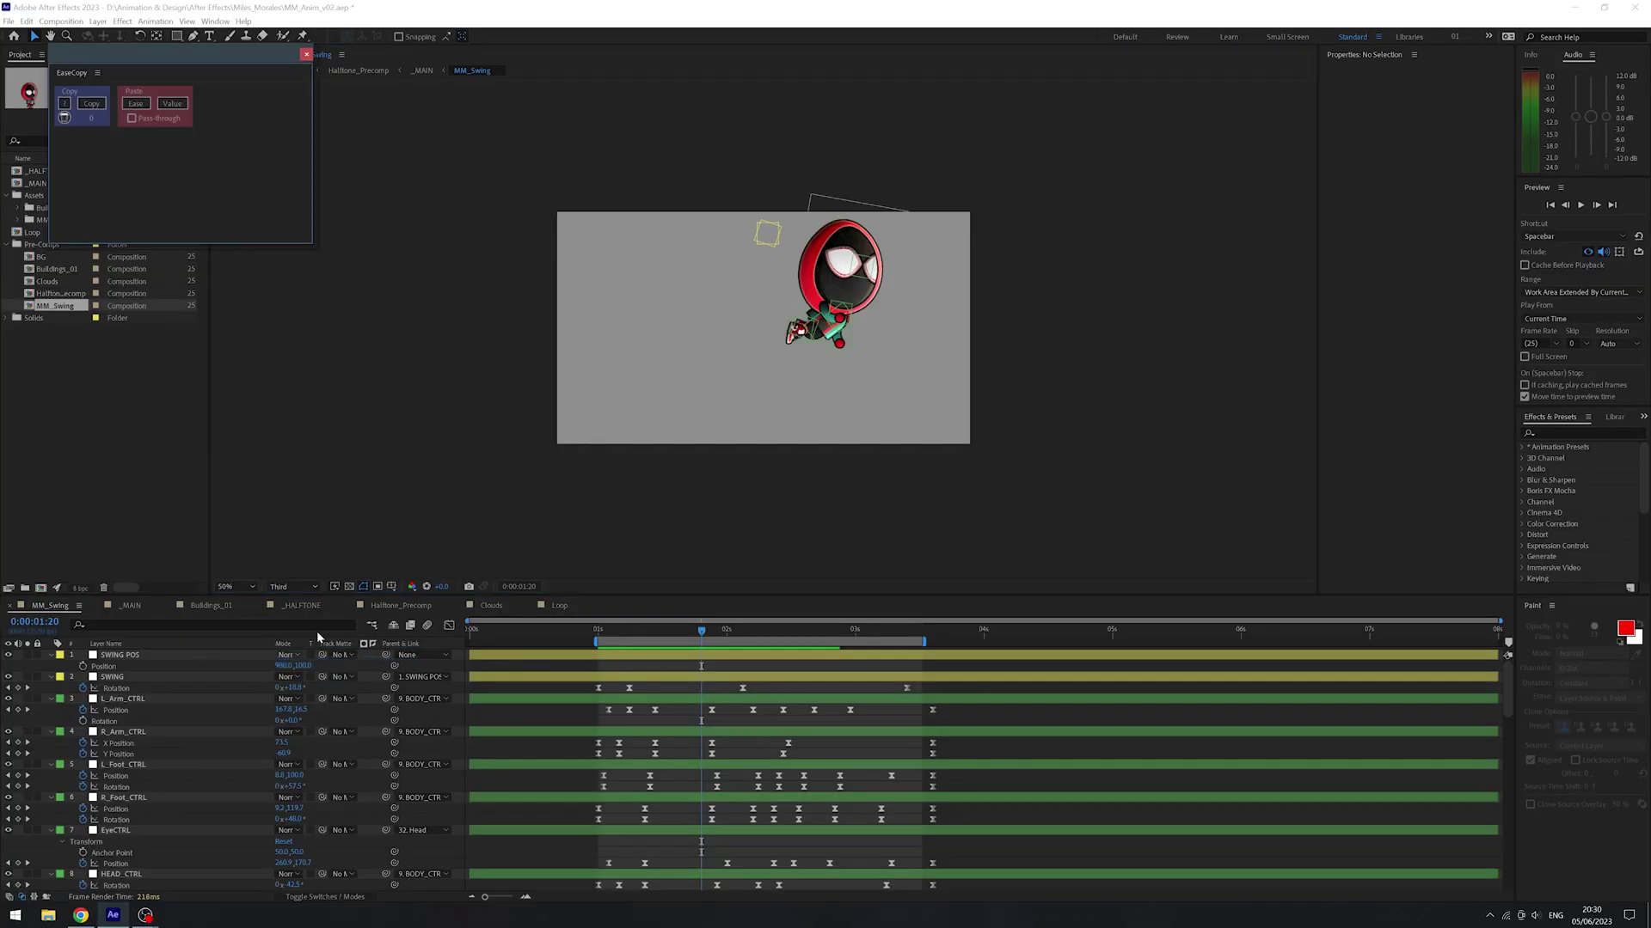
left_click_drag(80, 77, 1410, 594)
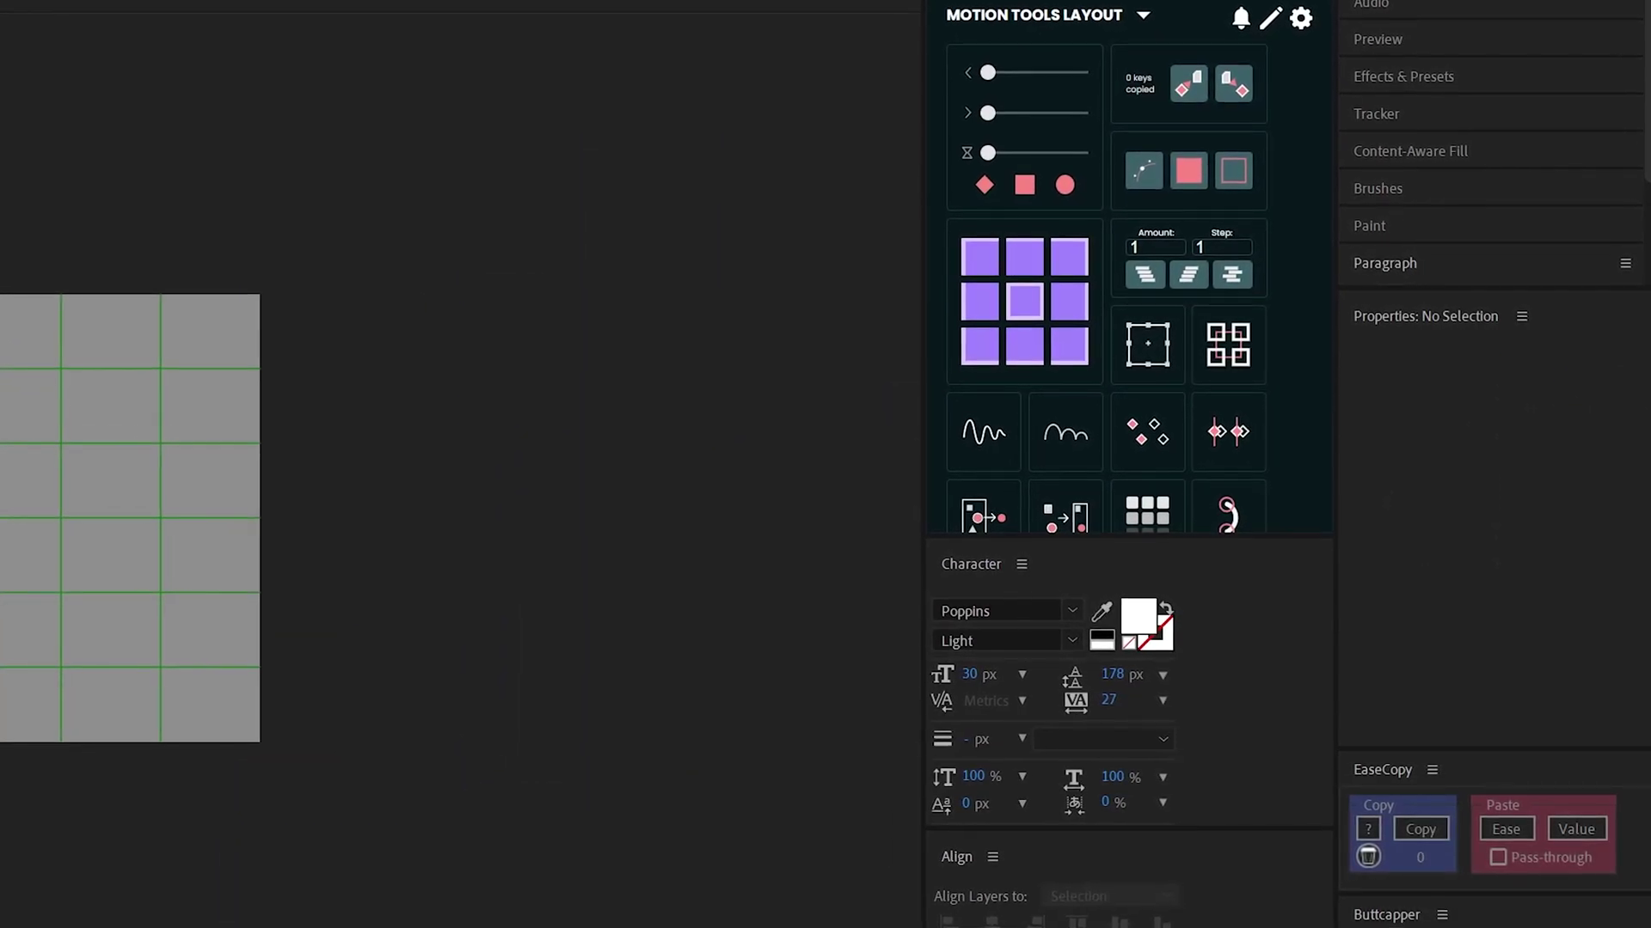
left_click_drag(0, 774, 424, 808)
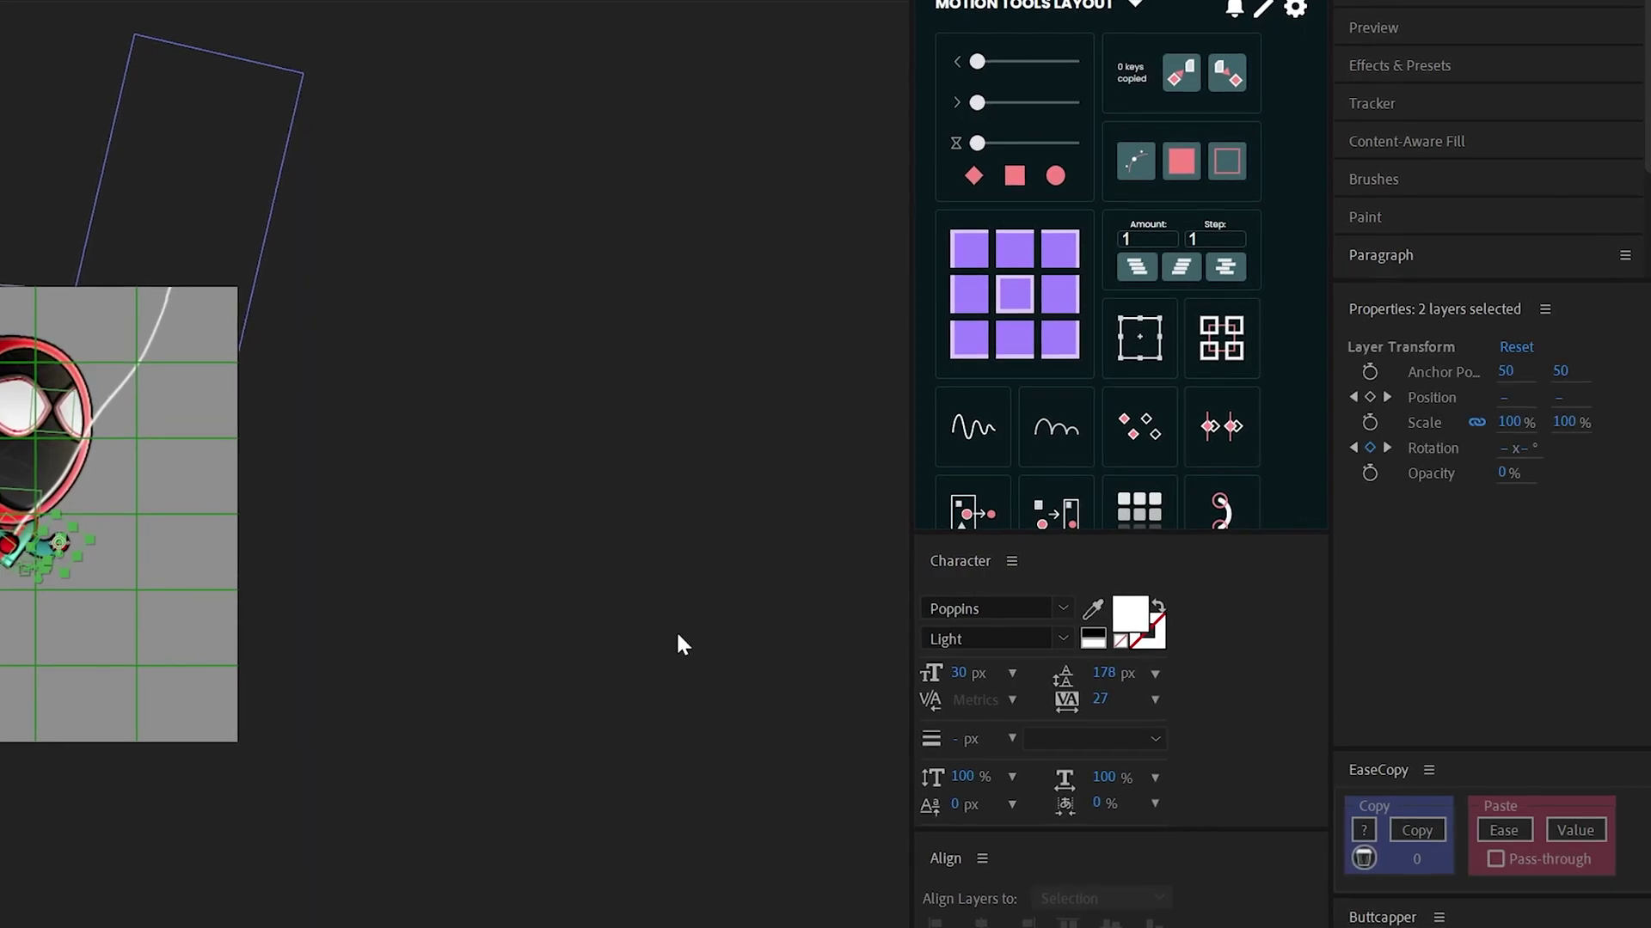
left_click_drag(978, 143, 1015, 150)
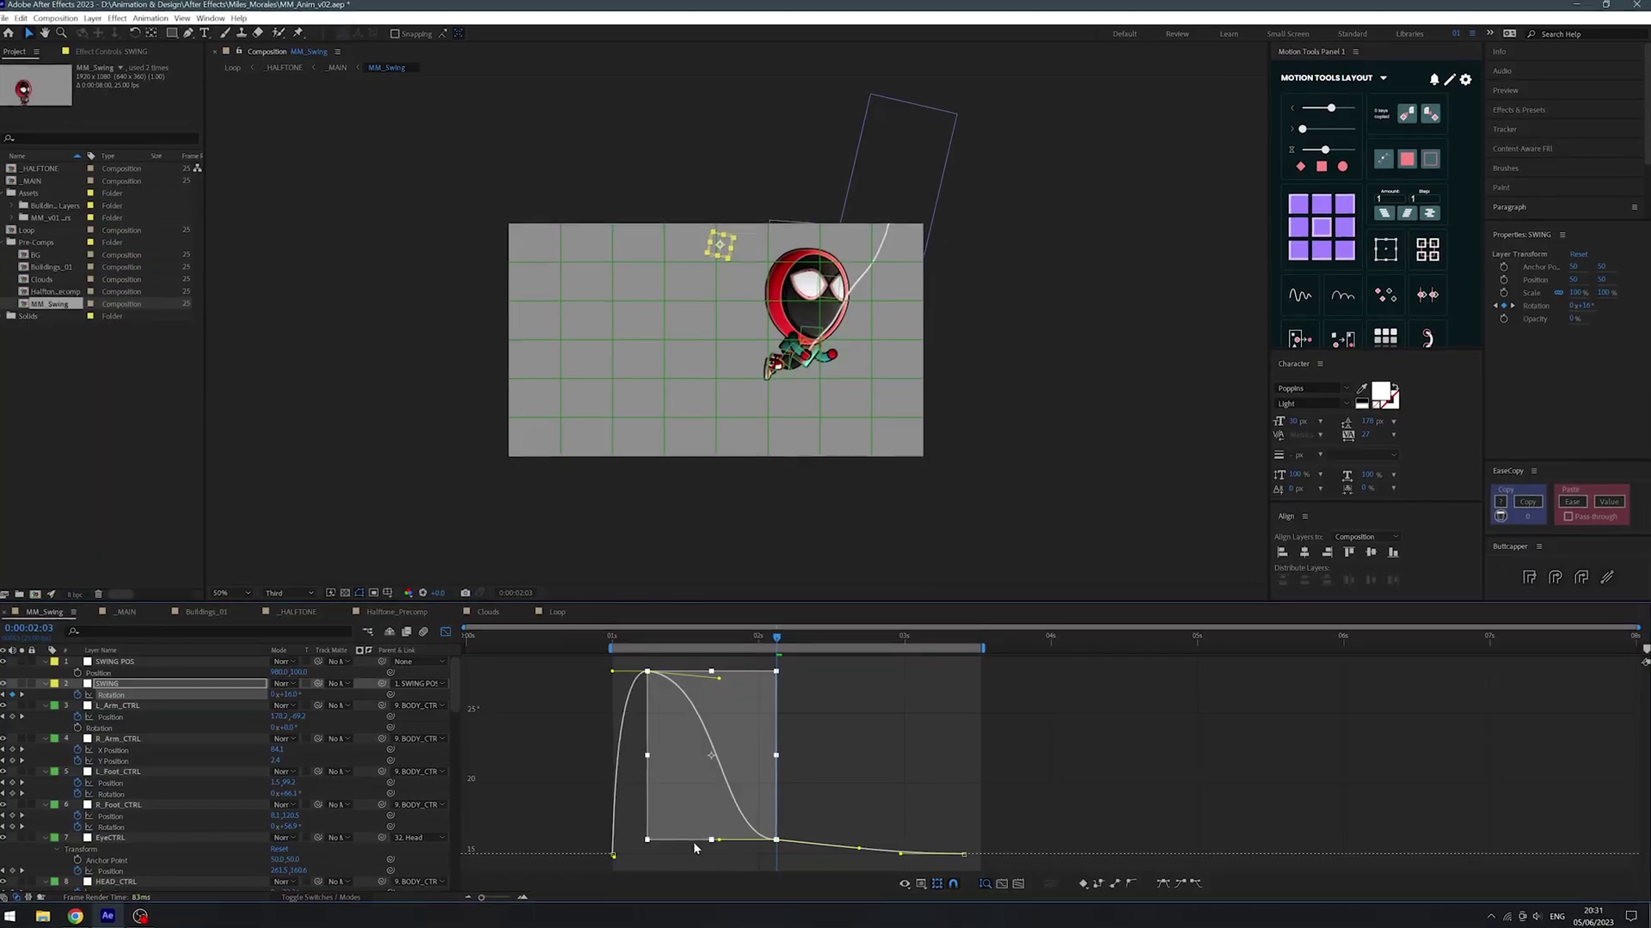
Raise the lower keyframe's incoming curve, deselect the arm, then select Box and Background in Main.
left_click_drag(716, 842, 725, 831)
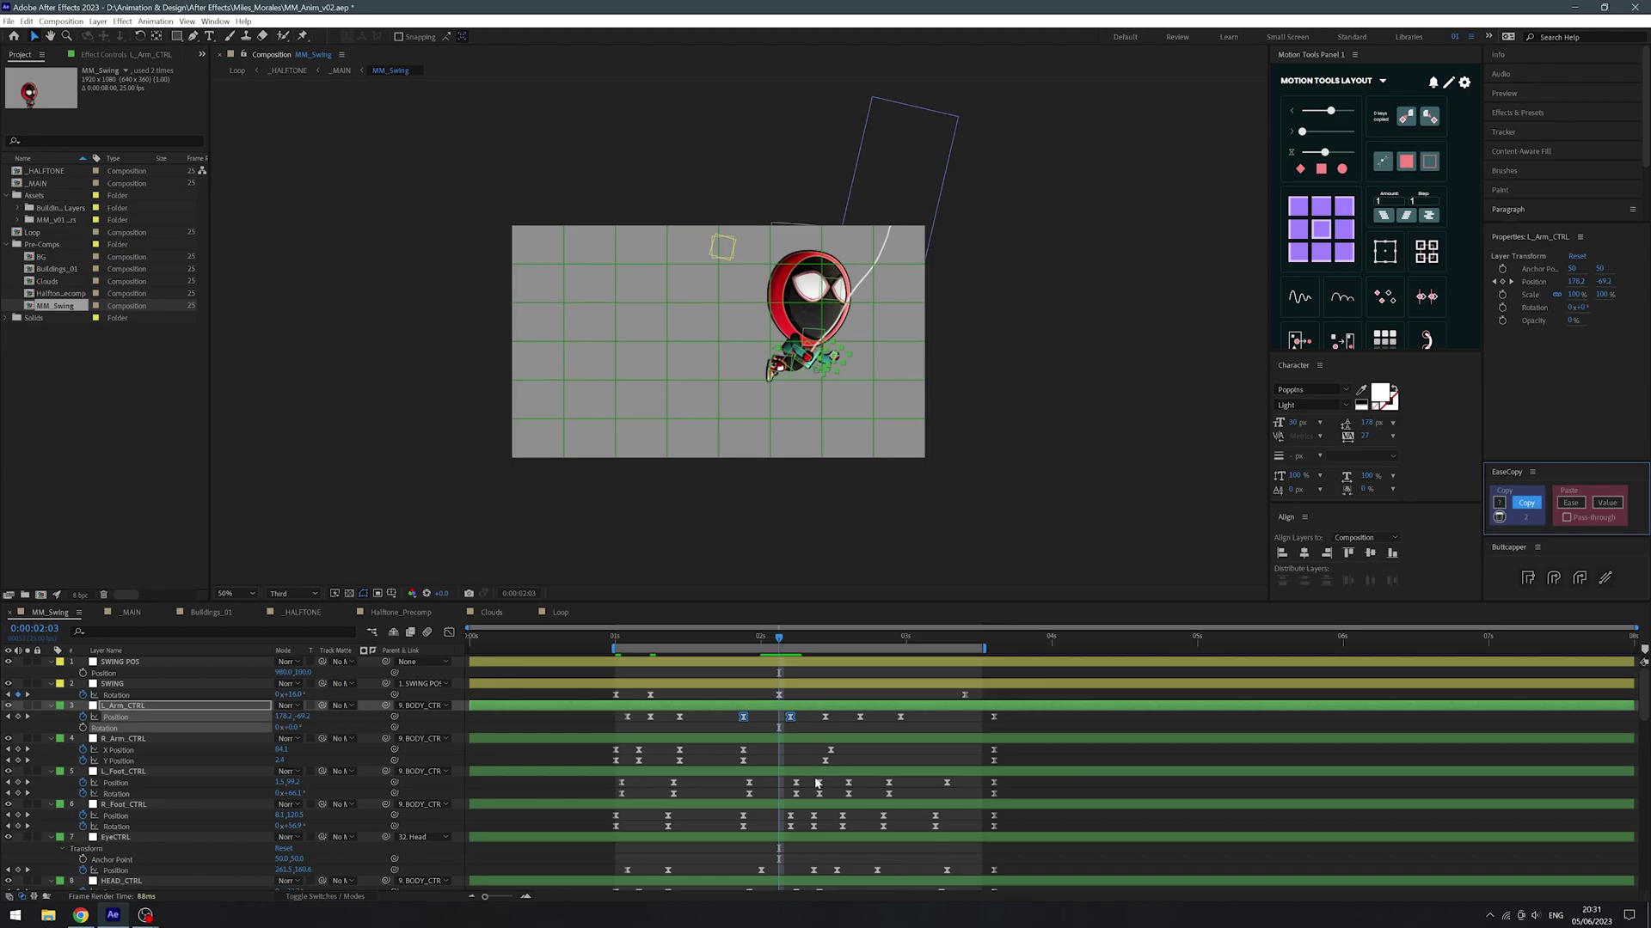
left_click(784, 789)
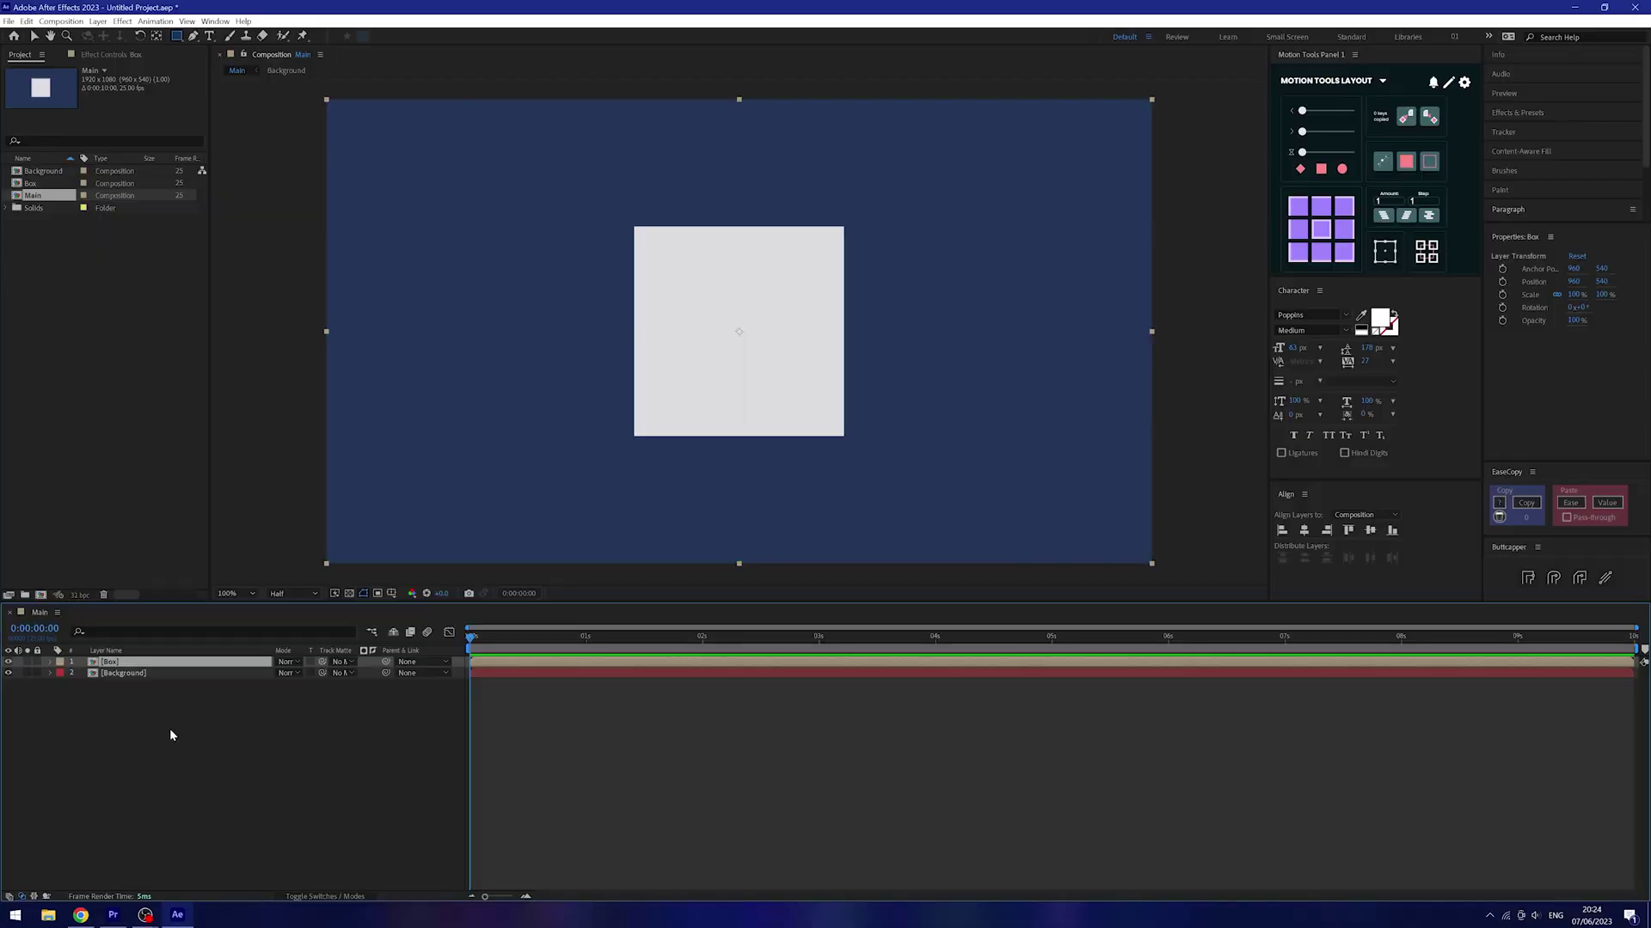
key("ctrl+a")
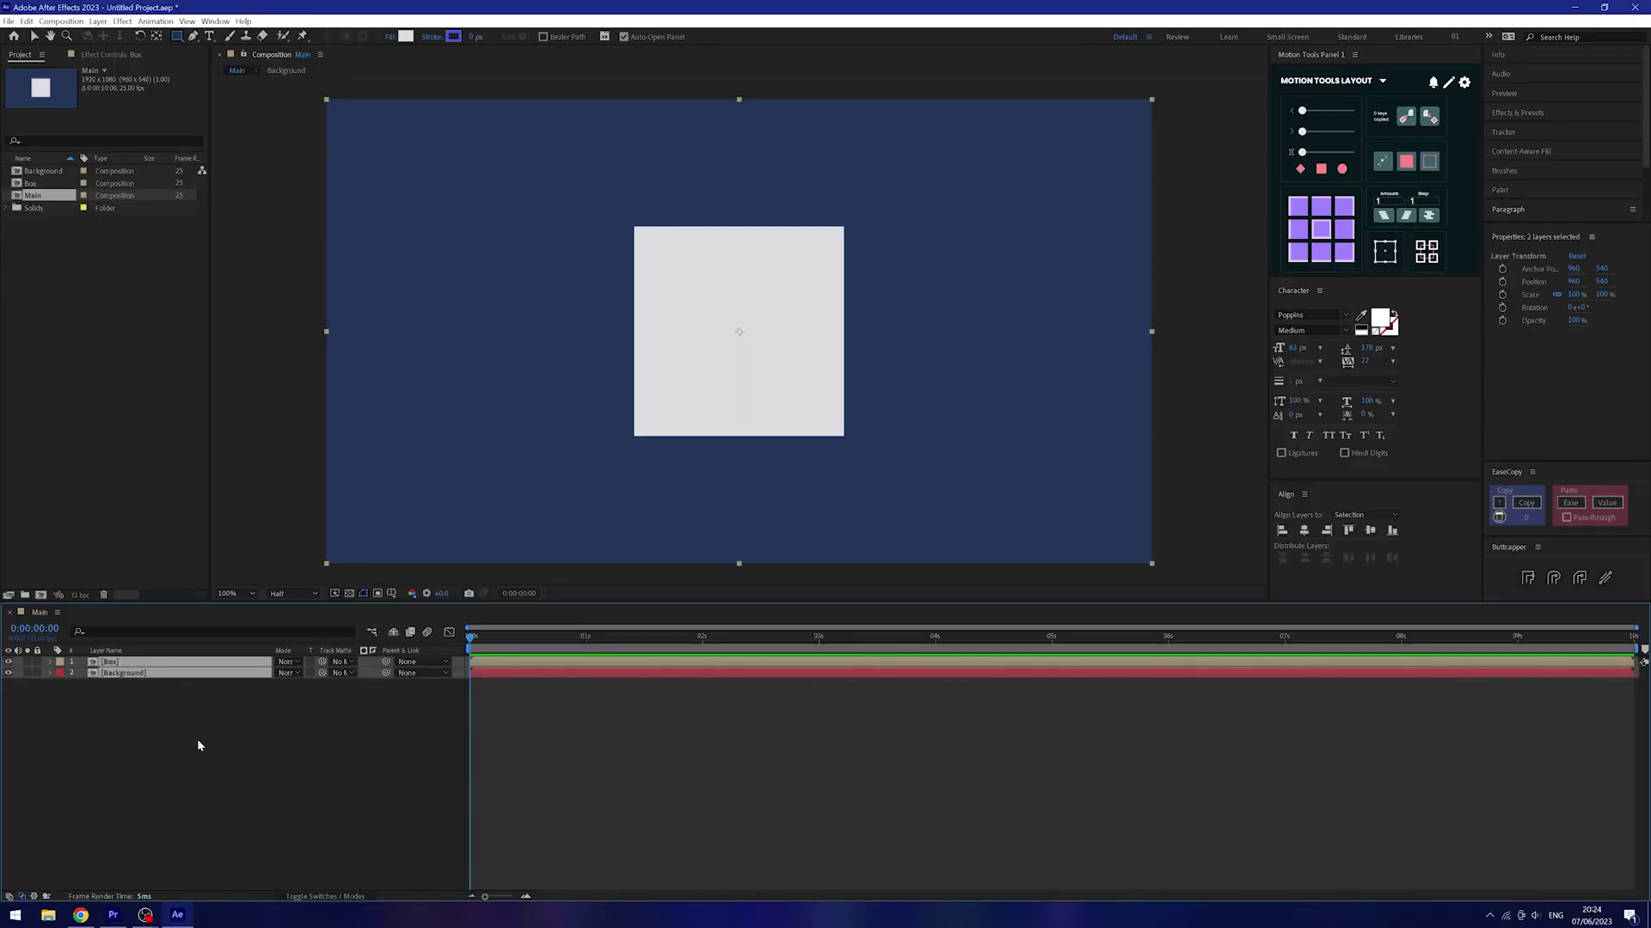
Pre-compose Box and Background into a new comp named 'hat precomp', then enlarge Cross 5.
key("ctrl+shift+c")
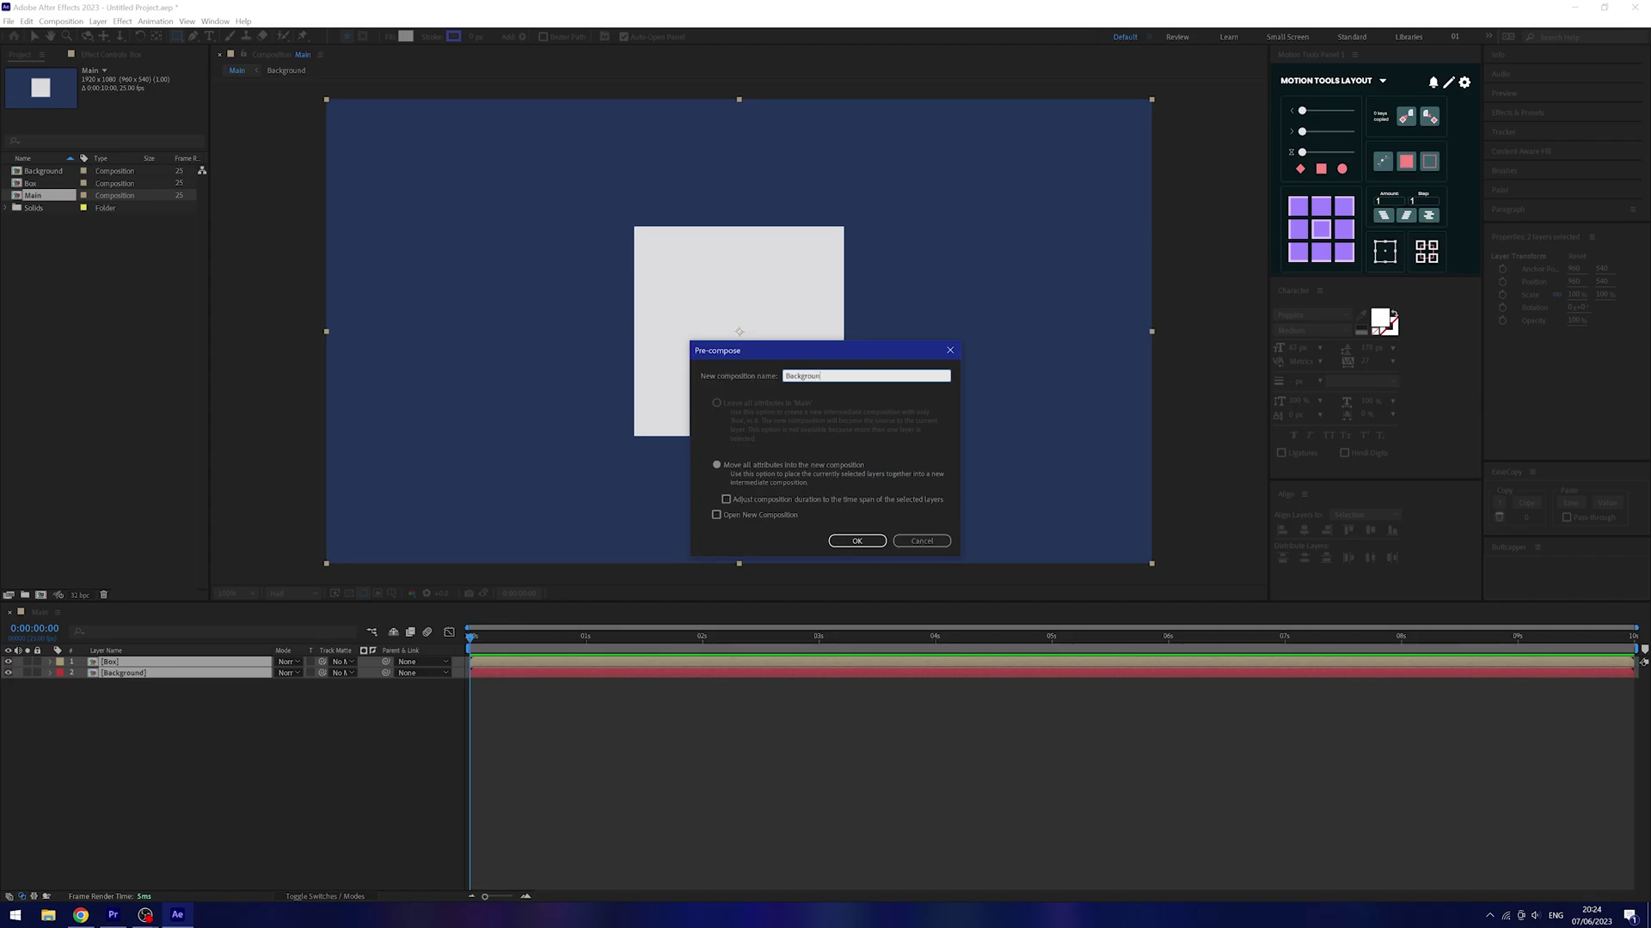
type("h")
type("at precomp")
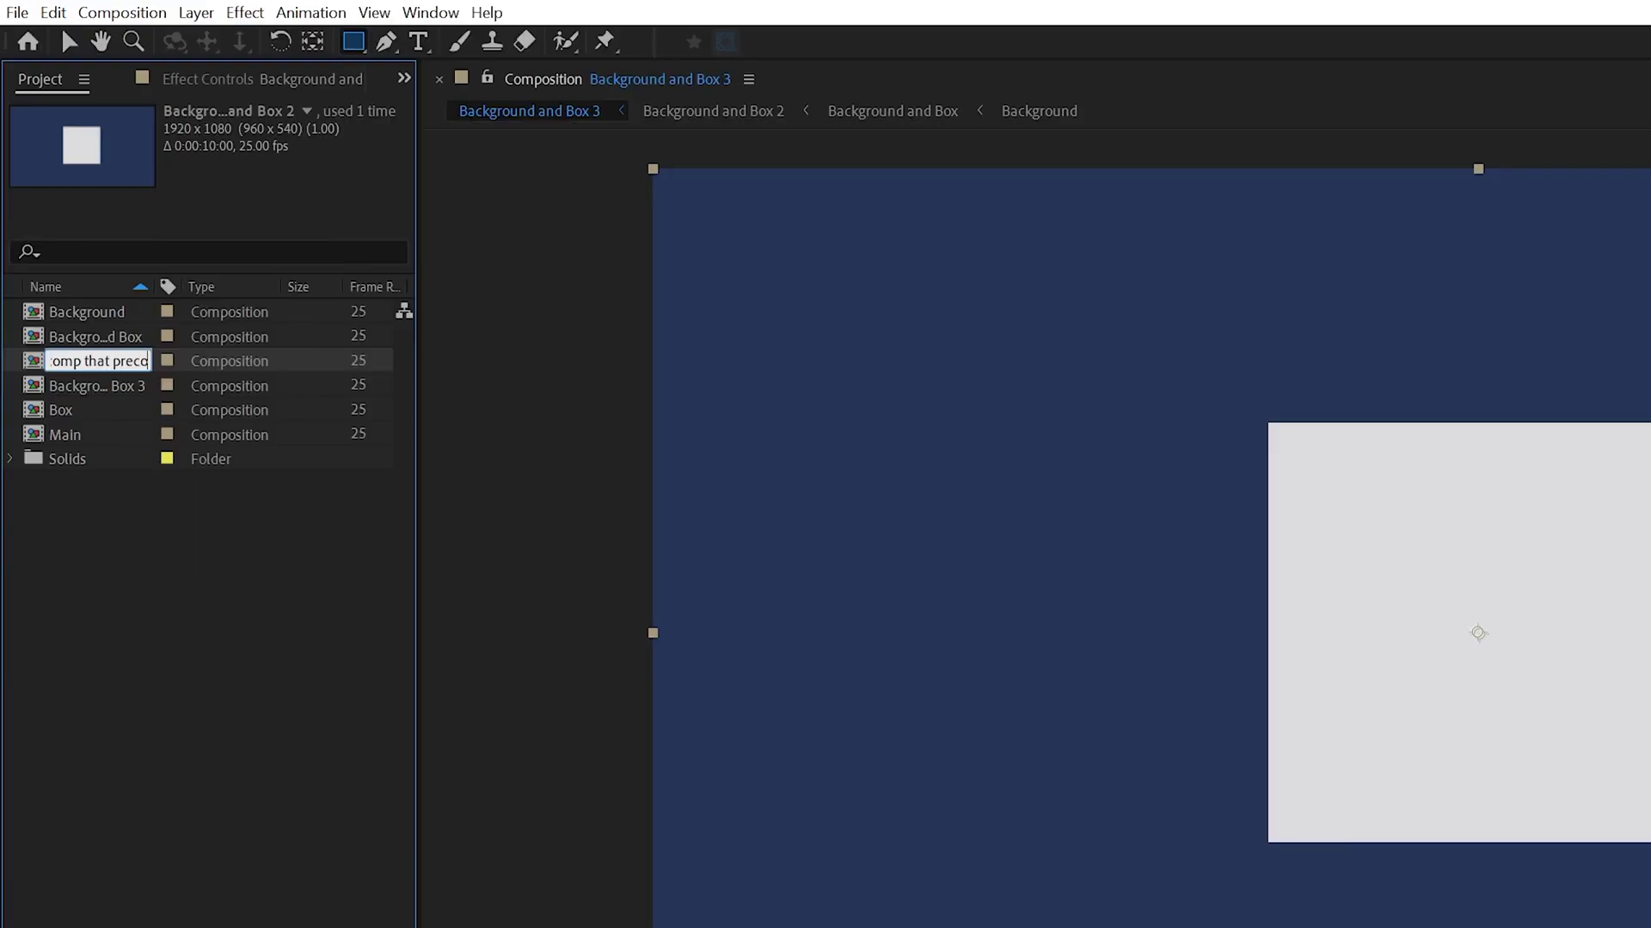
key("Return")
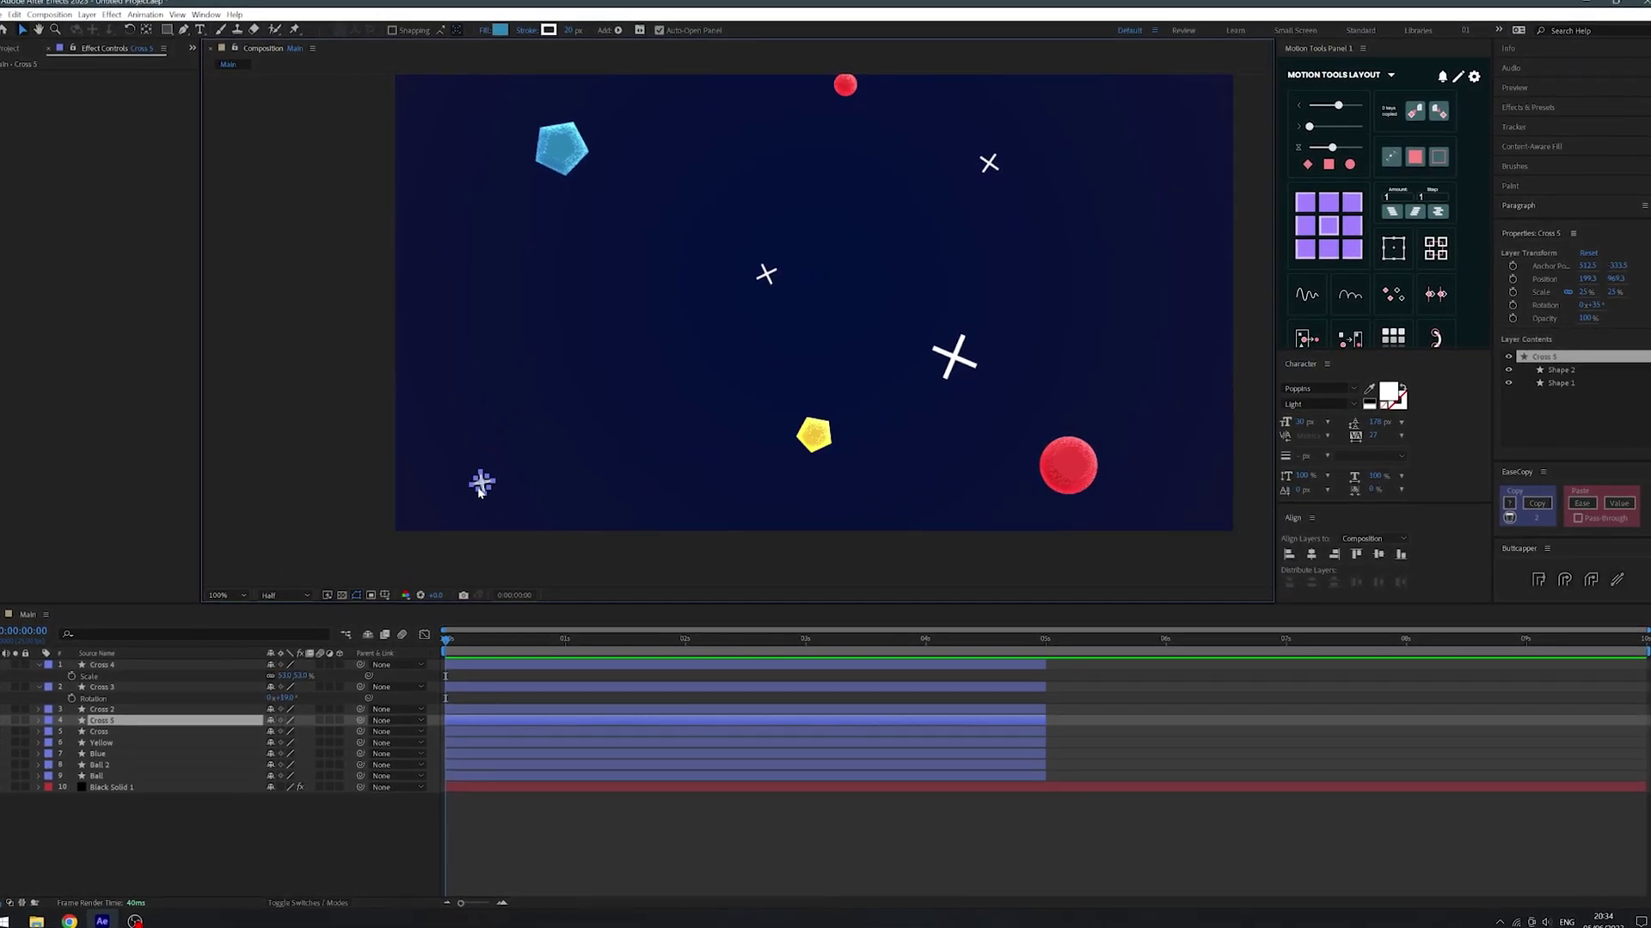
left_click_drag(479, 492, 524, 344)
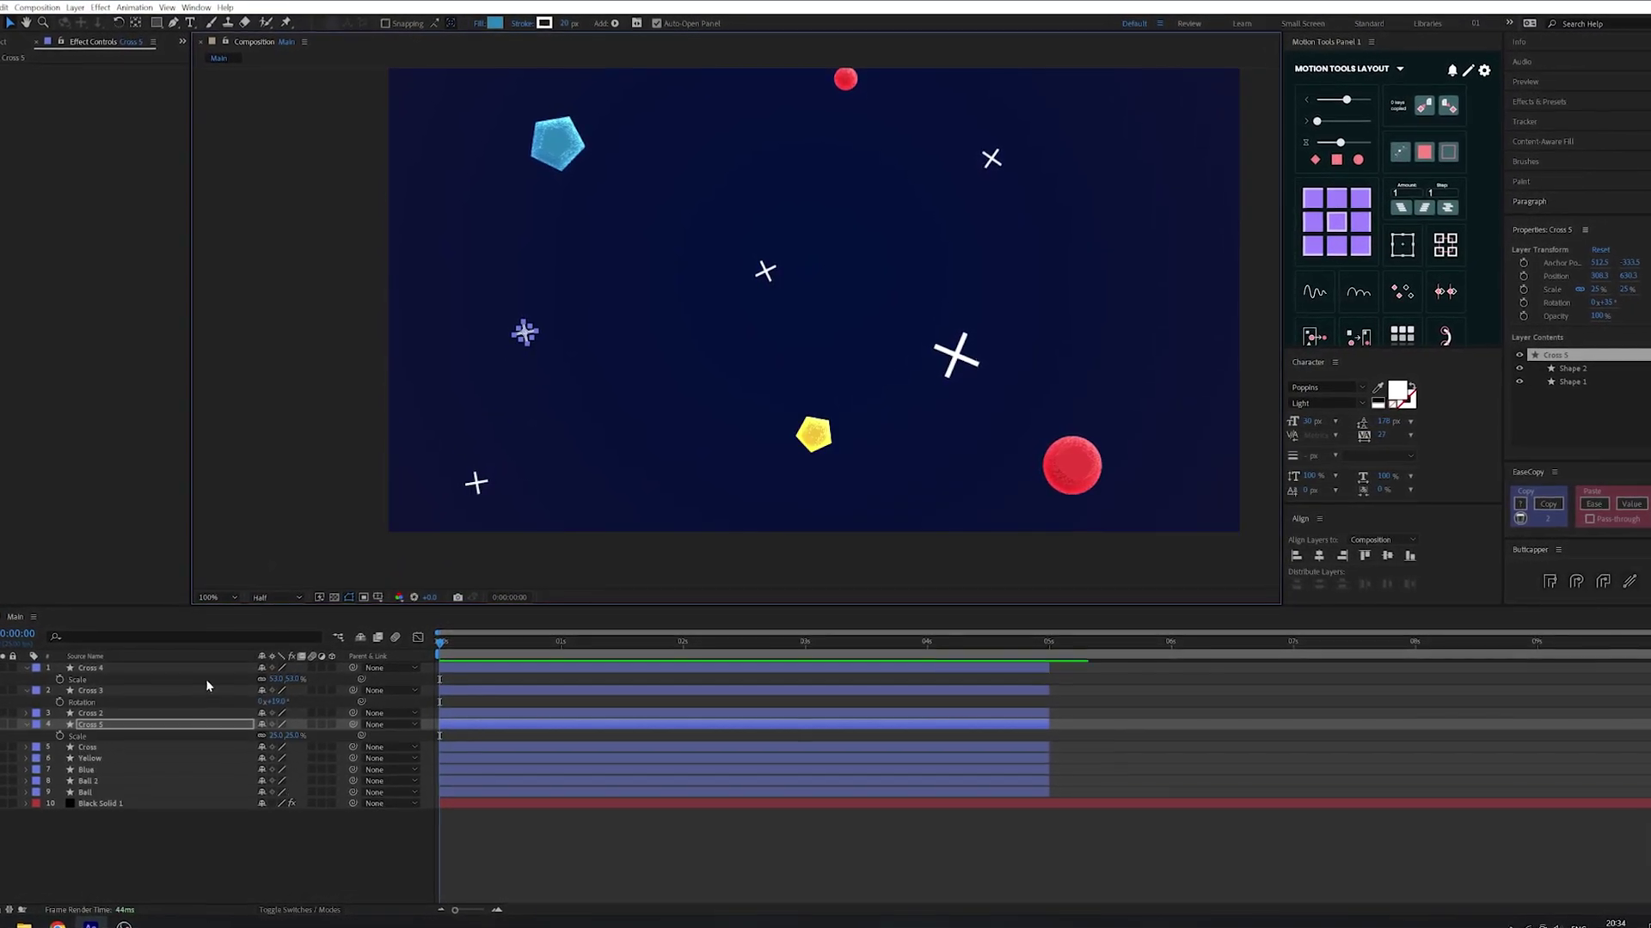
Rotate Cross 5 into an X using its Scale and Rotation properties, then deselect it.
key("s")
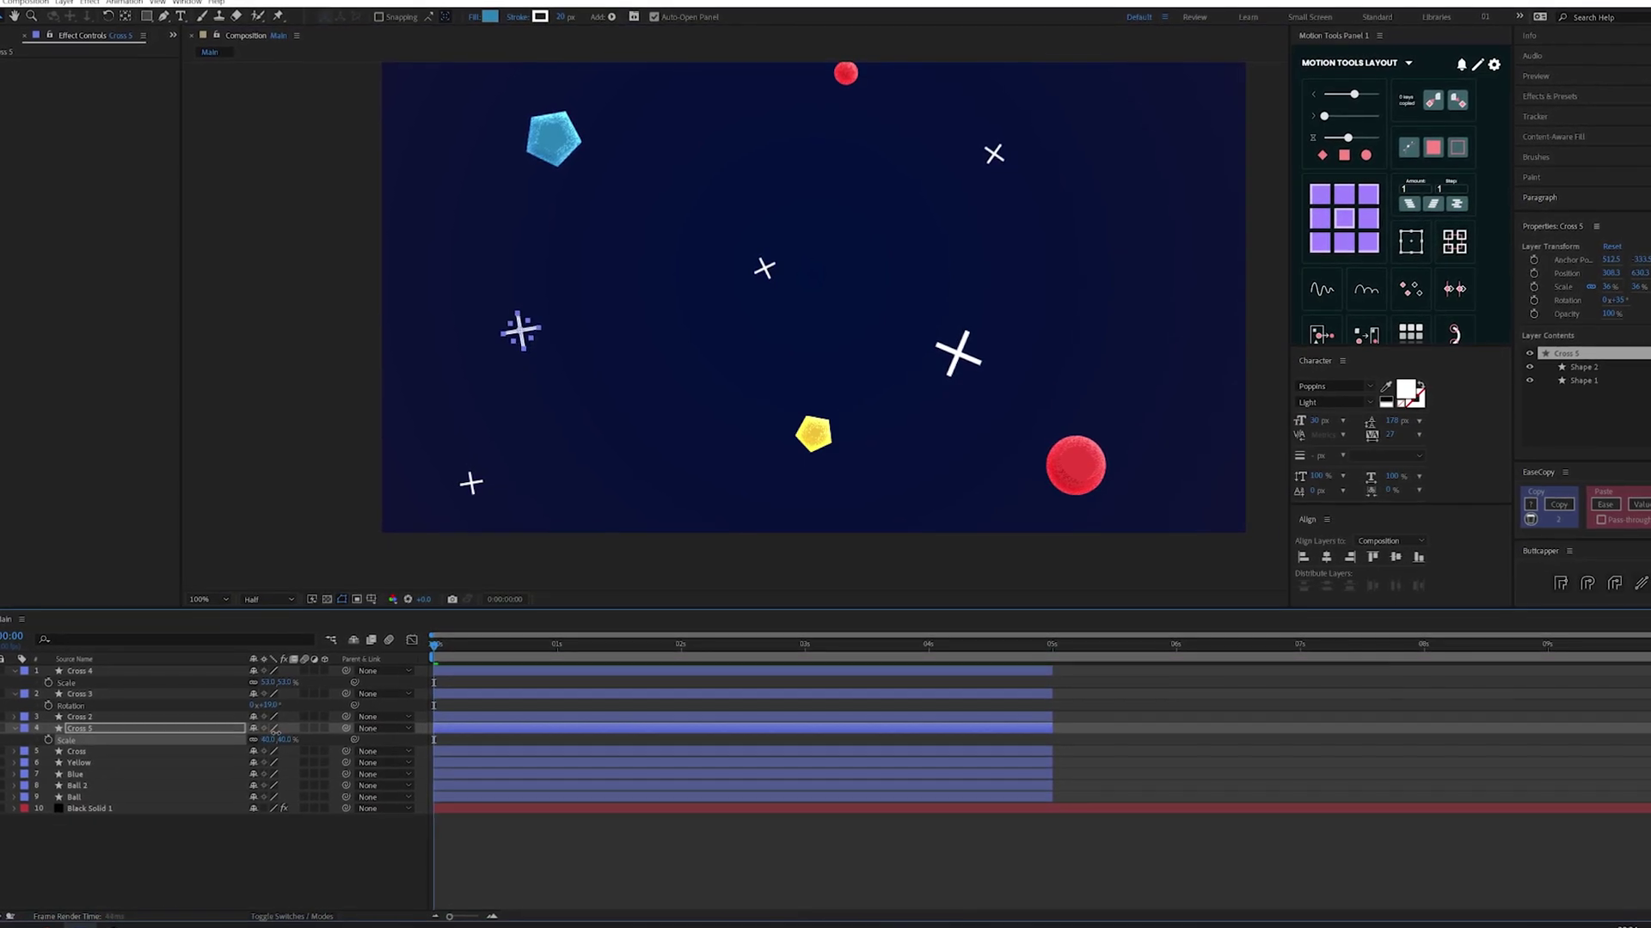
key("r")
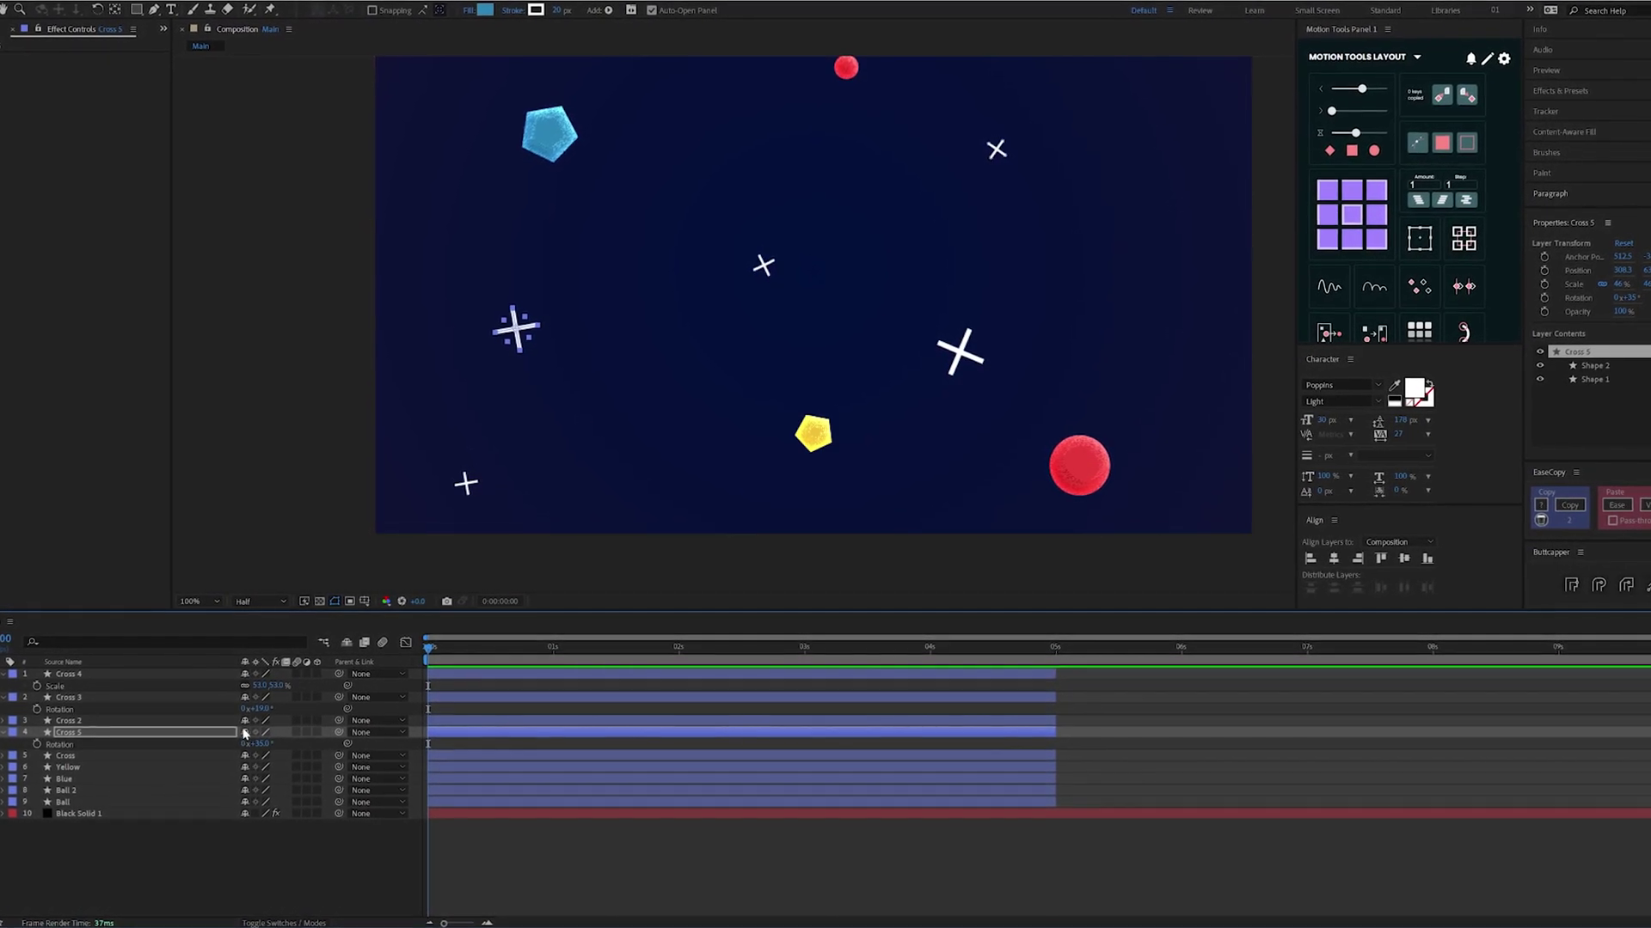
left_click_drag(265, 739, 370, 685)
left_click(637, 332)
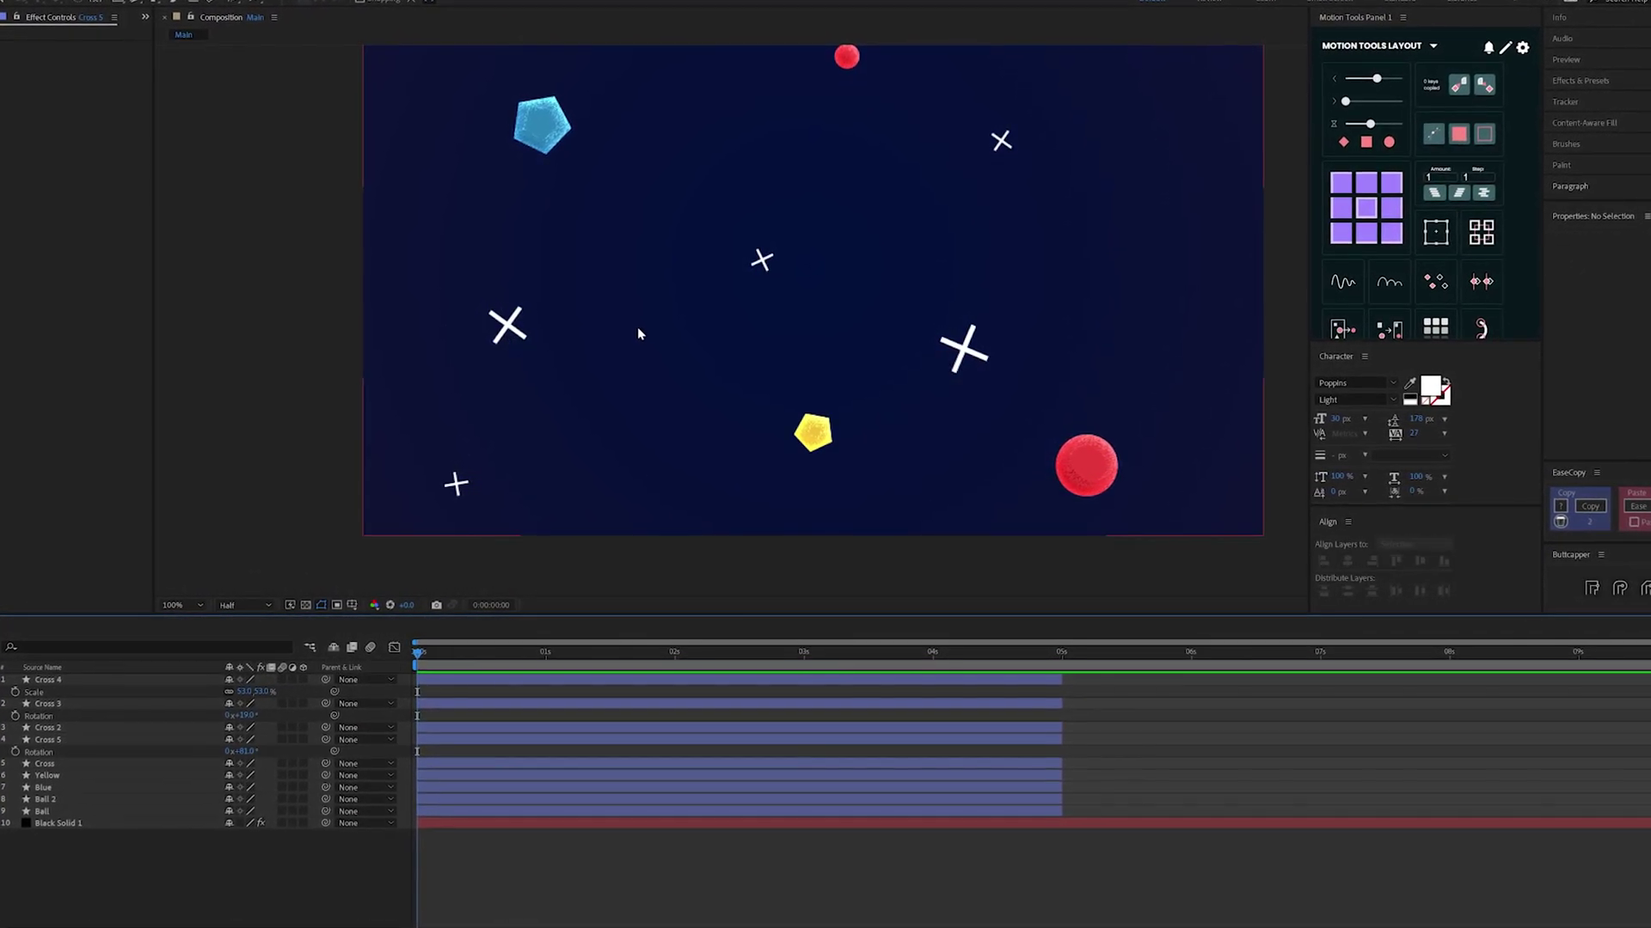
scroll(638, 332, "down", 2)
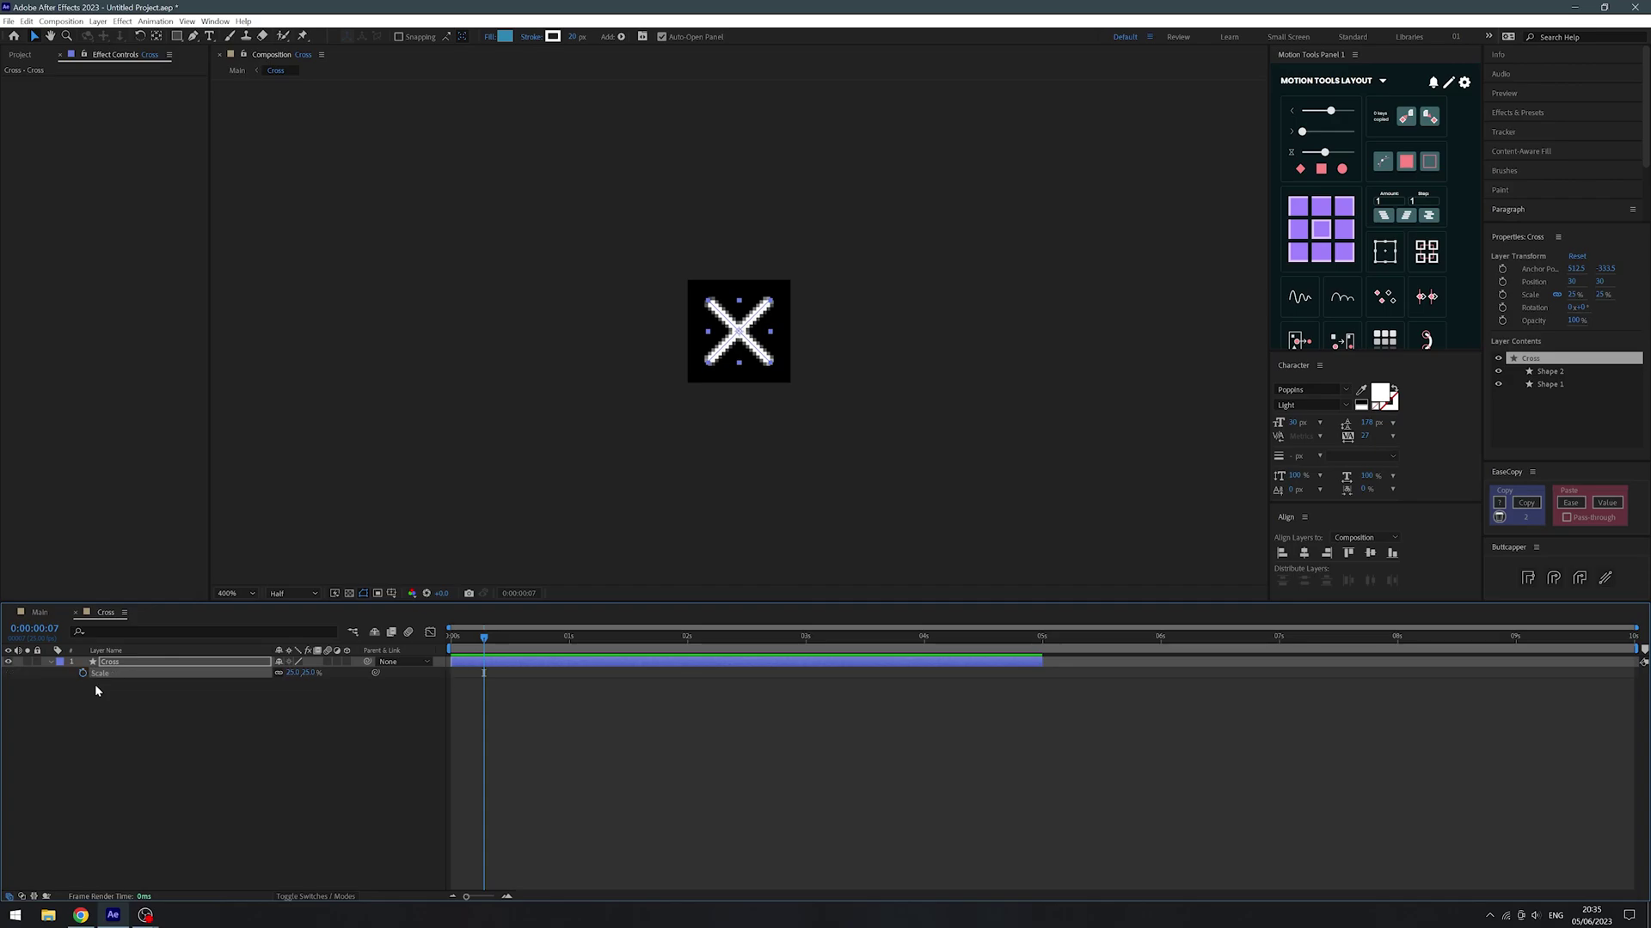
Keyframe the cross's Rotation, move it to the upper right, and rotate it to -43 degrees.
key("r")
left_click(83, 674)
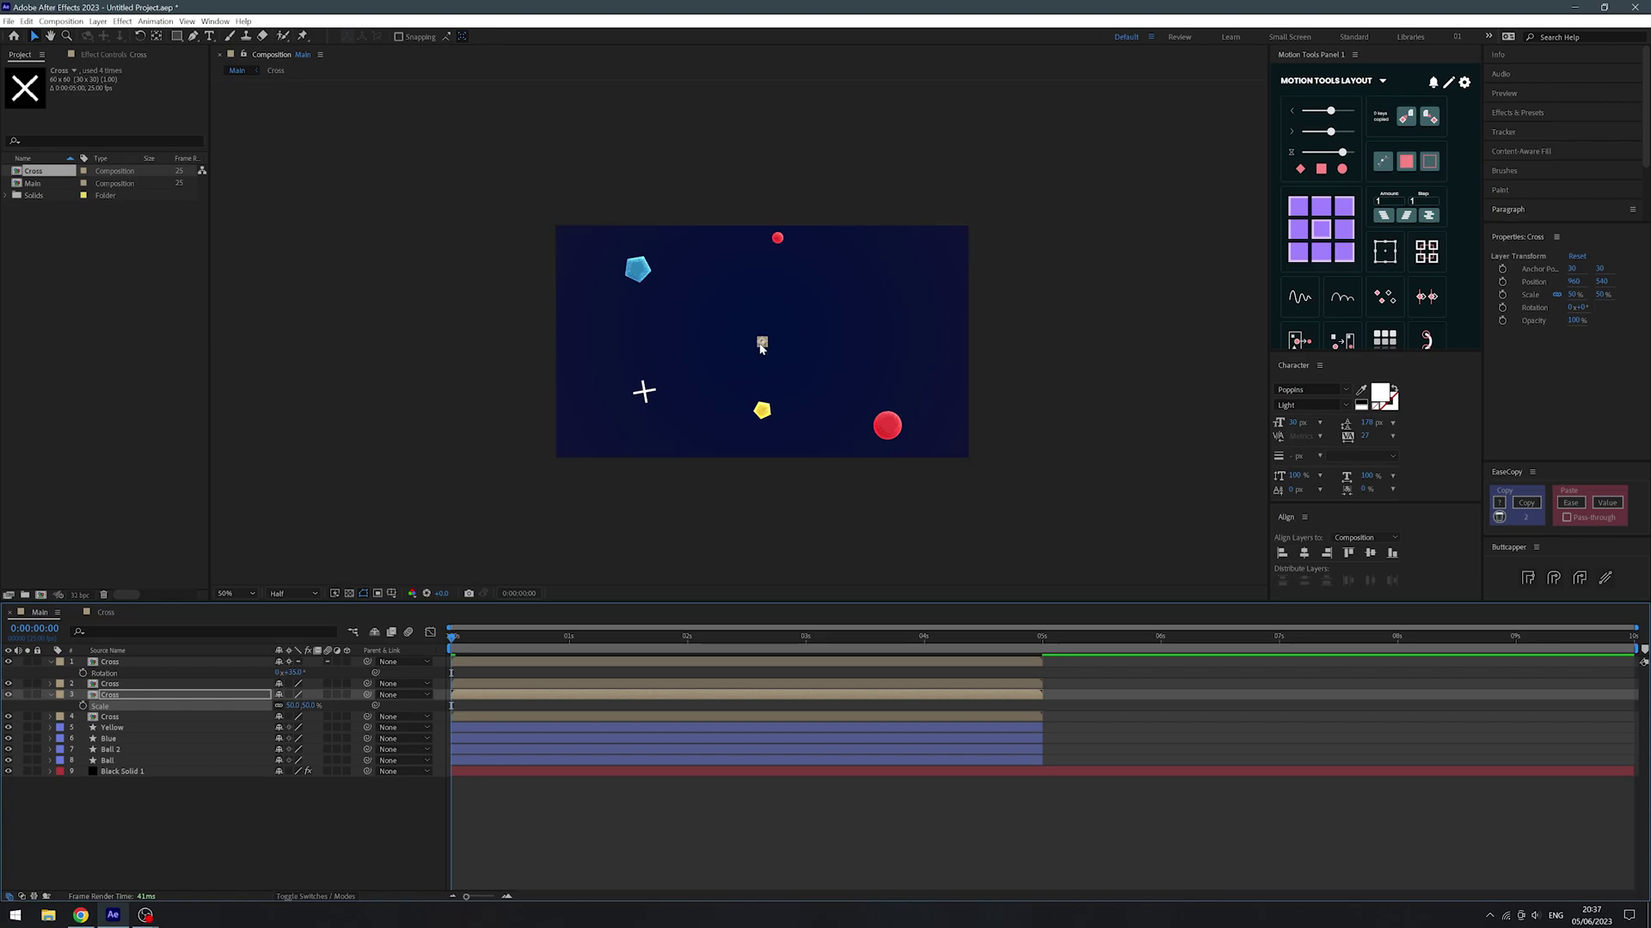
left_click_drag(761, 347, 876, 303)
key("r")
left_click_drag(300, 710, 310, 798)
left_click(389, 789)
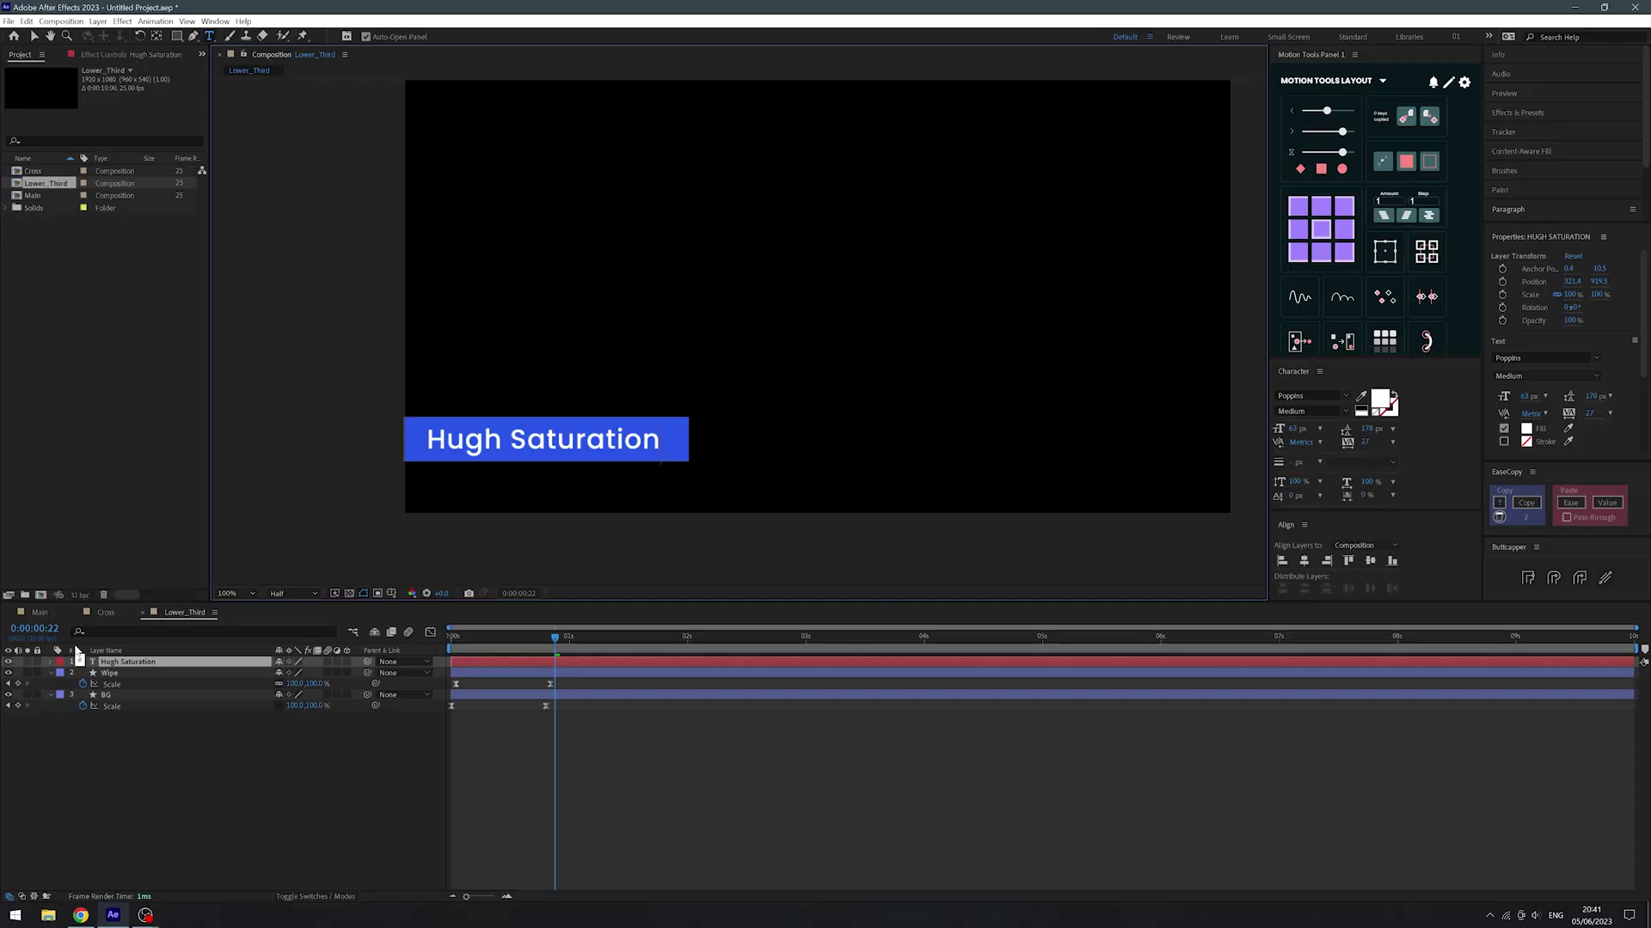
Return to the wipe's start, remove a duplicate Wipe layer, and matte Hugh Saturation to Wipe.
left_click(436, 806)
left_click_drag(524, 645, 368, 709)
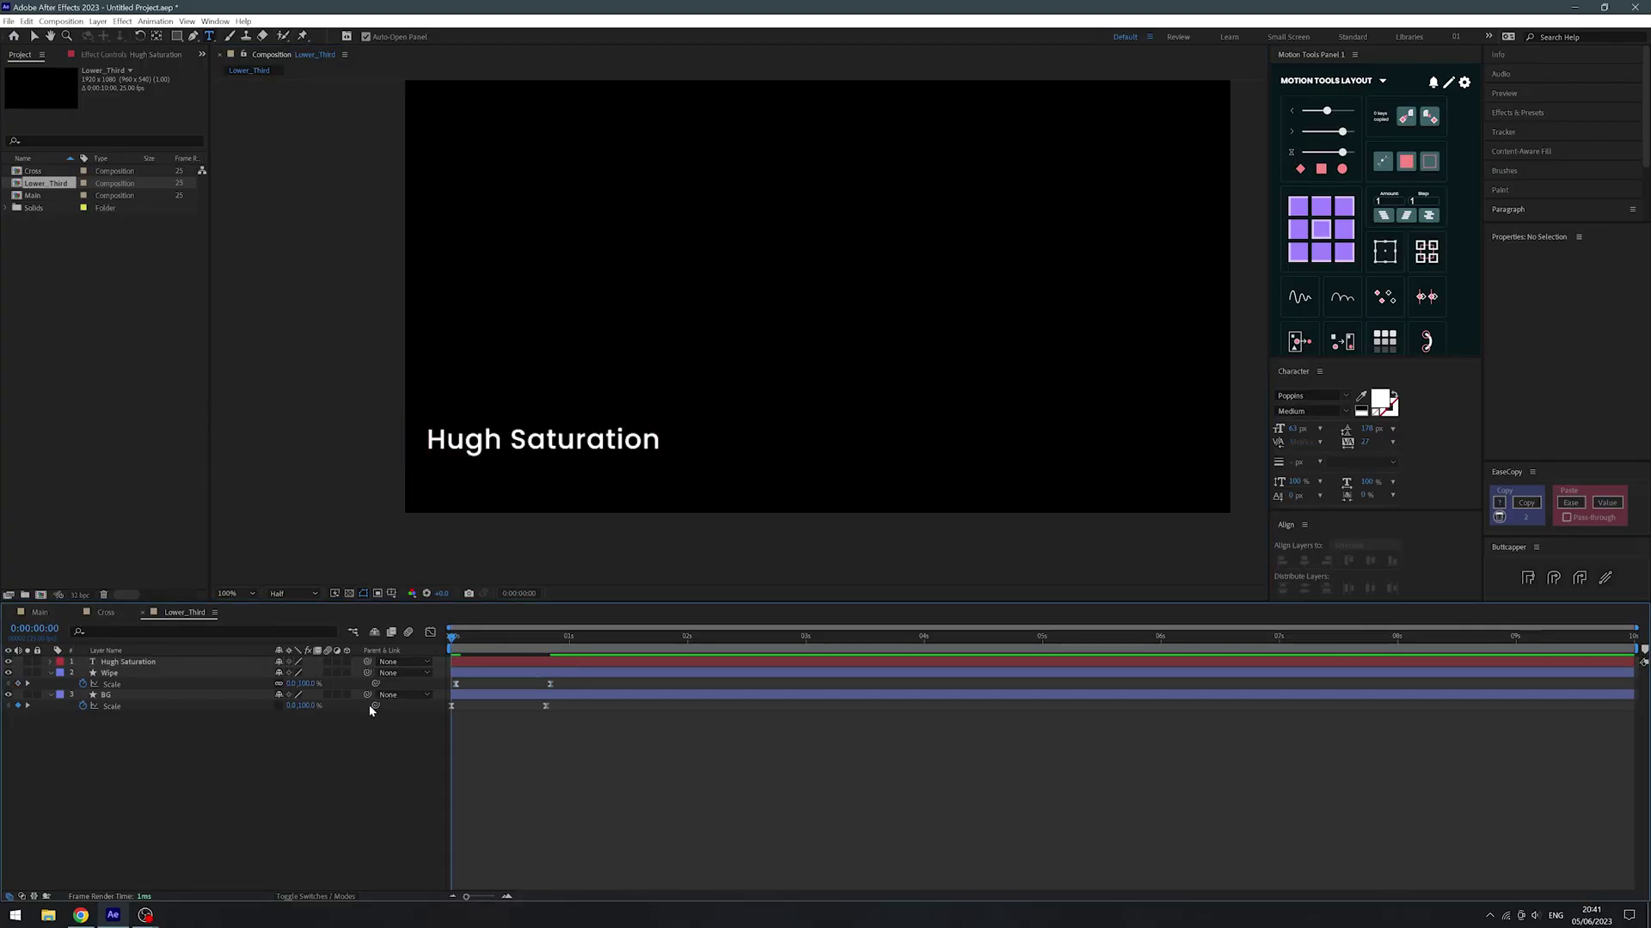
left_click(122, 674)
key("ctrl+d")
key("ctrl+shift+bracketright")
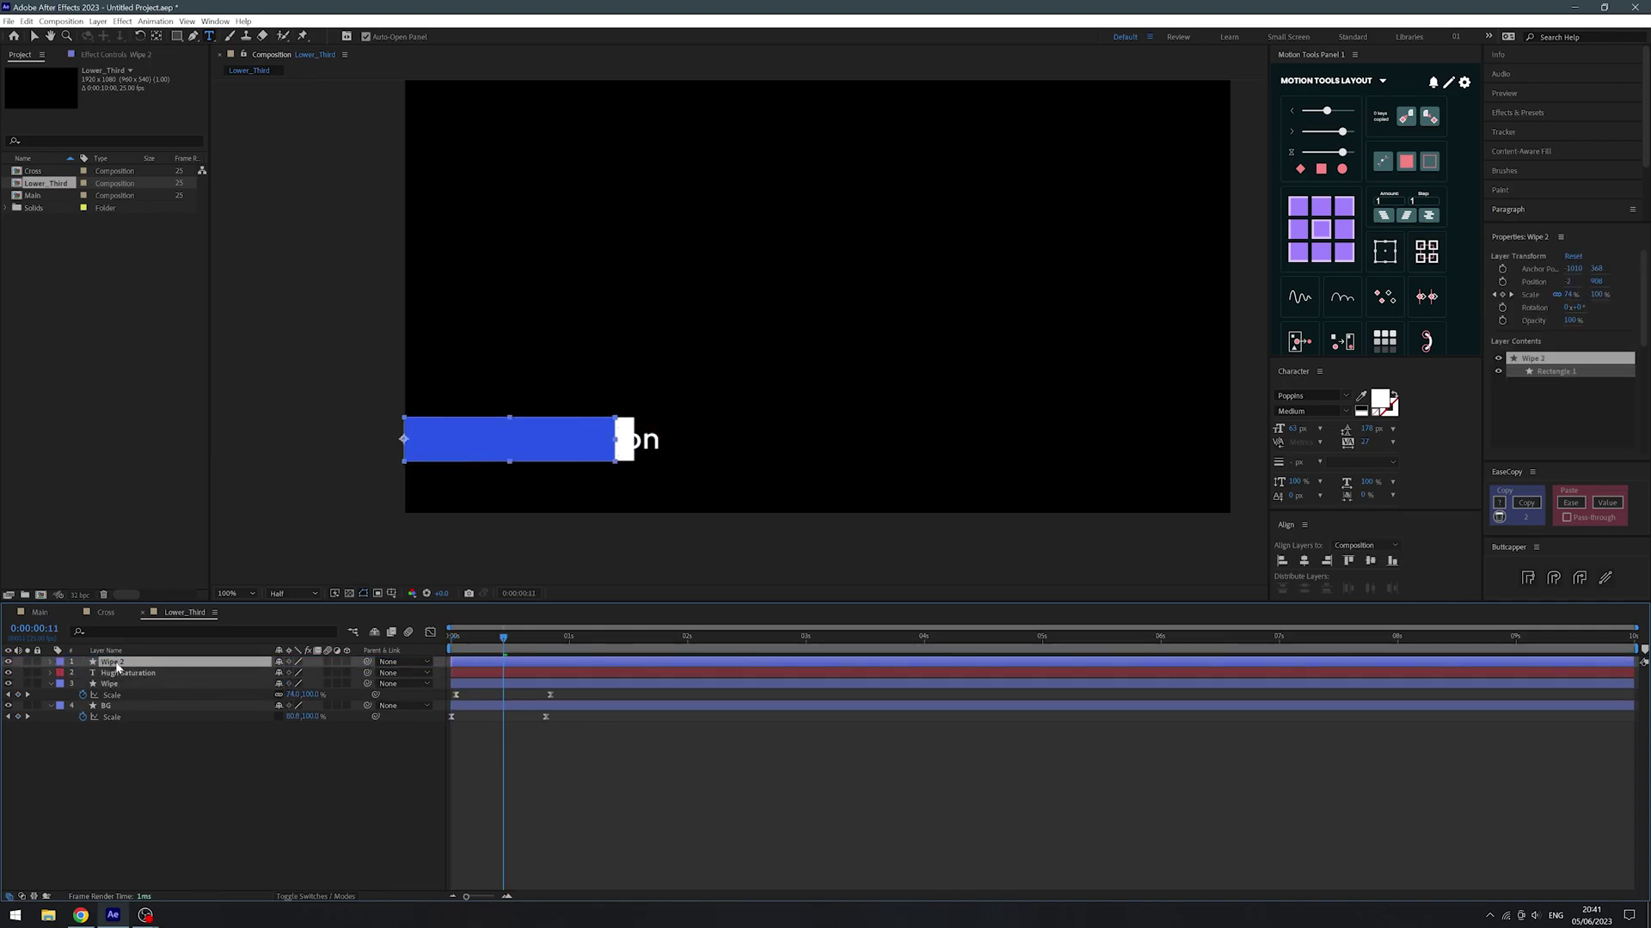
key("Delete")
left_click(117, 664)
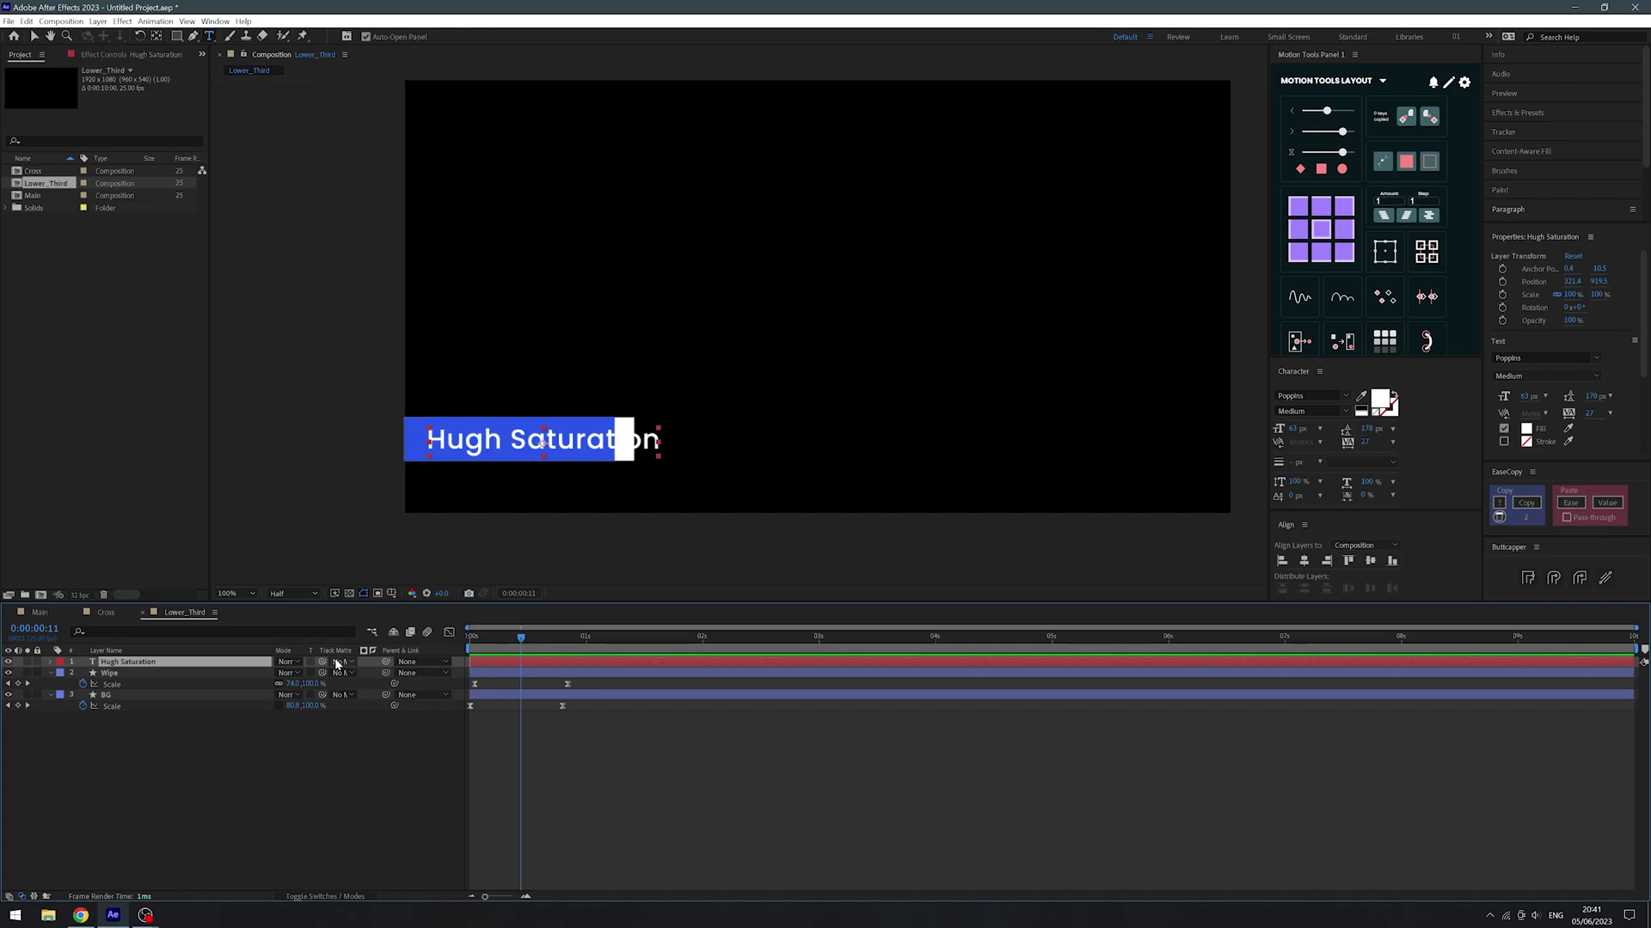
left_click(363, 705)
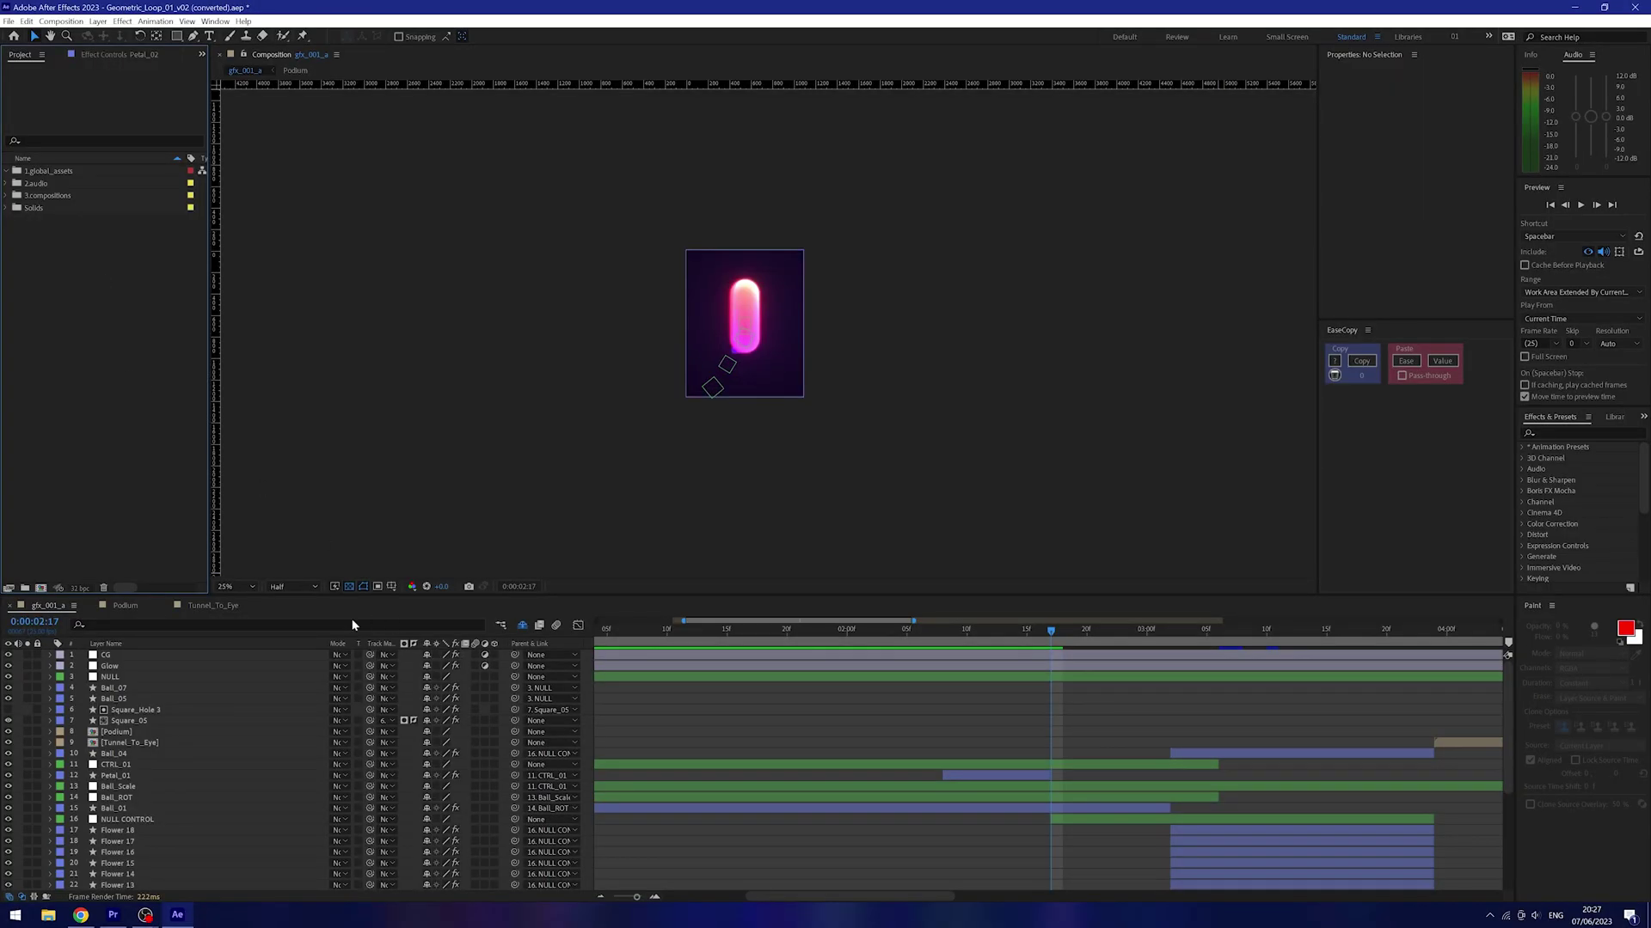
Switch to Tunnel_To_Eye, then expand AE_Template's _COMPS folder to show _MAIN, _SHOTS and PRE-COMPS.
left_click(200, 606)
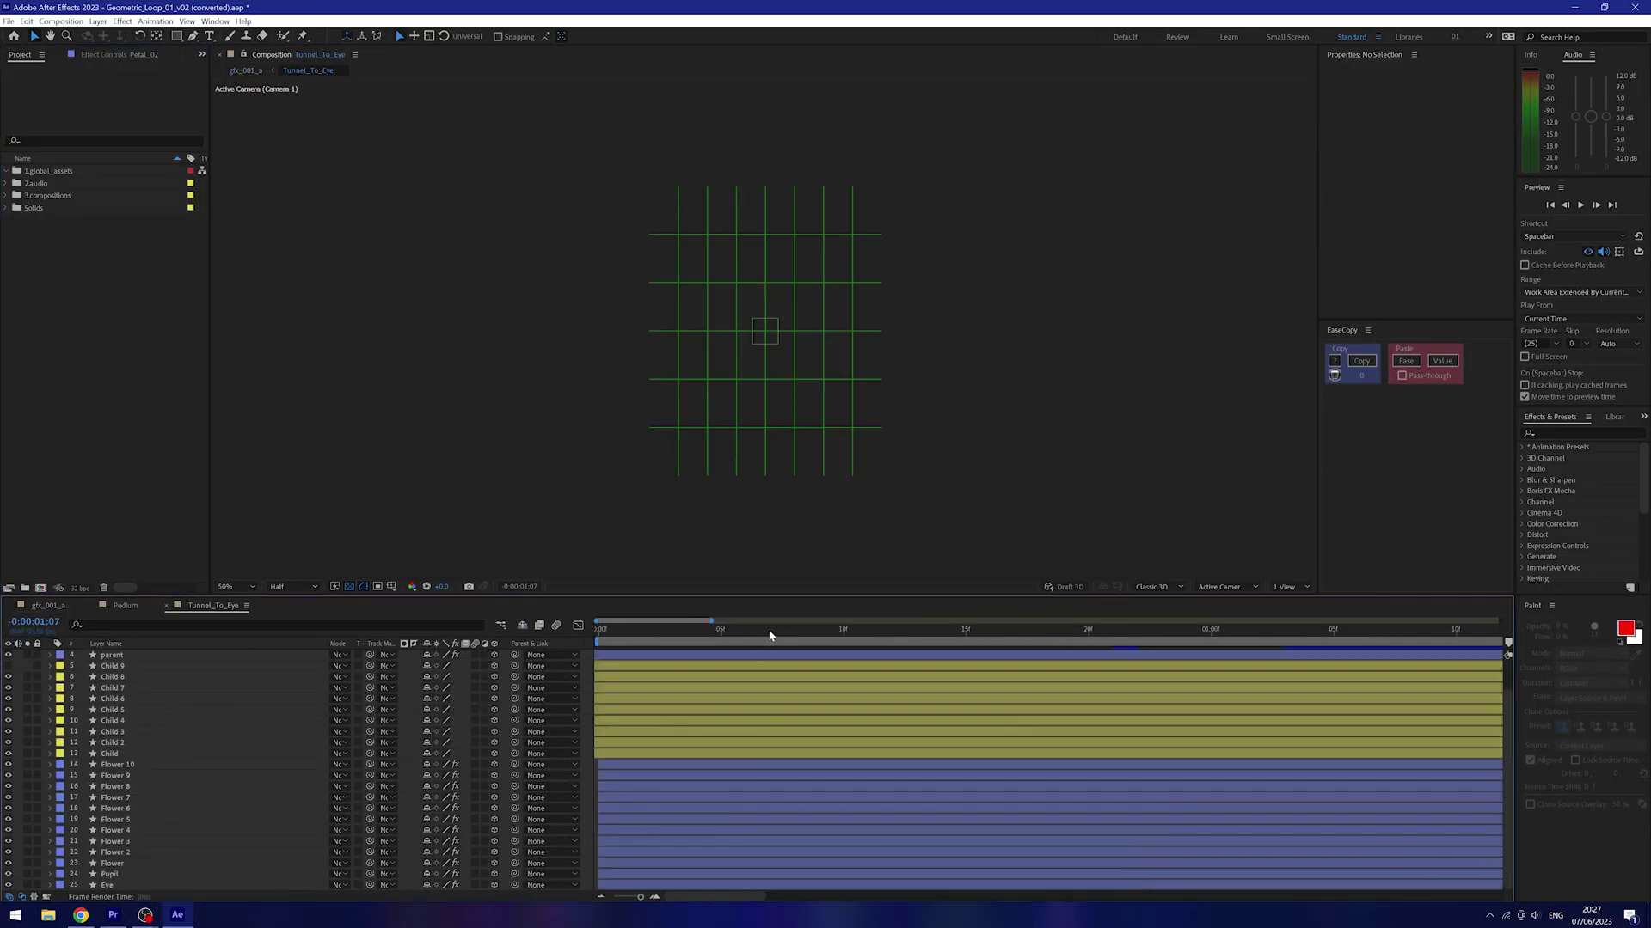
scroll(189, 812, "up", 1)
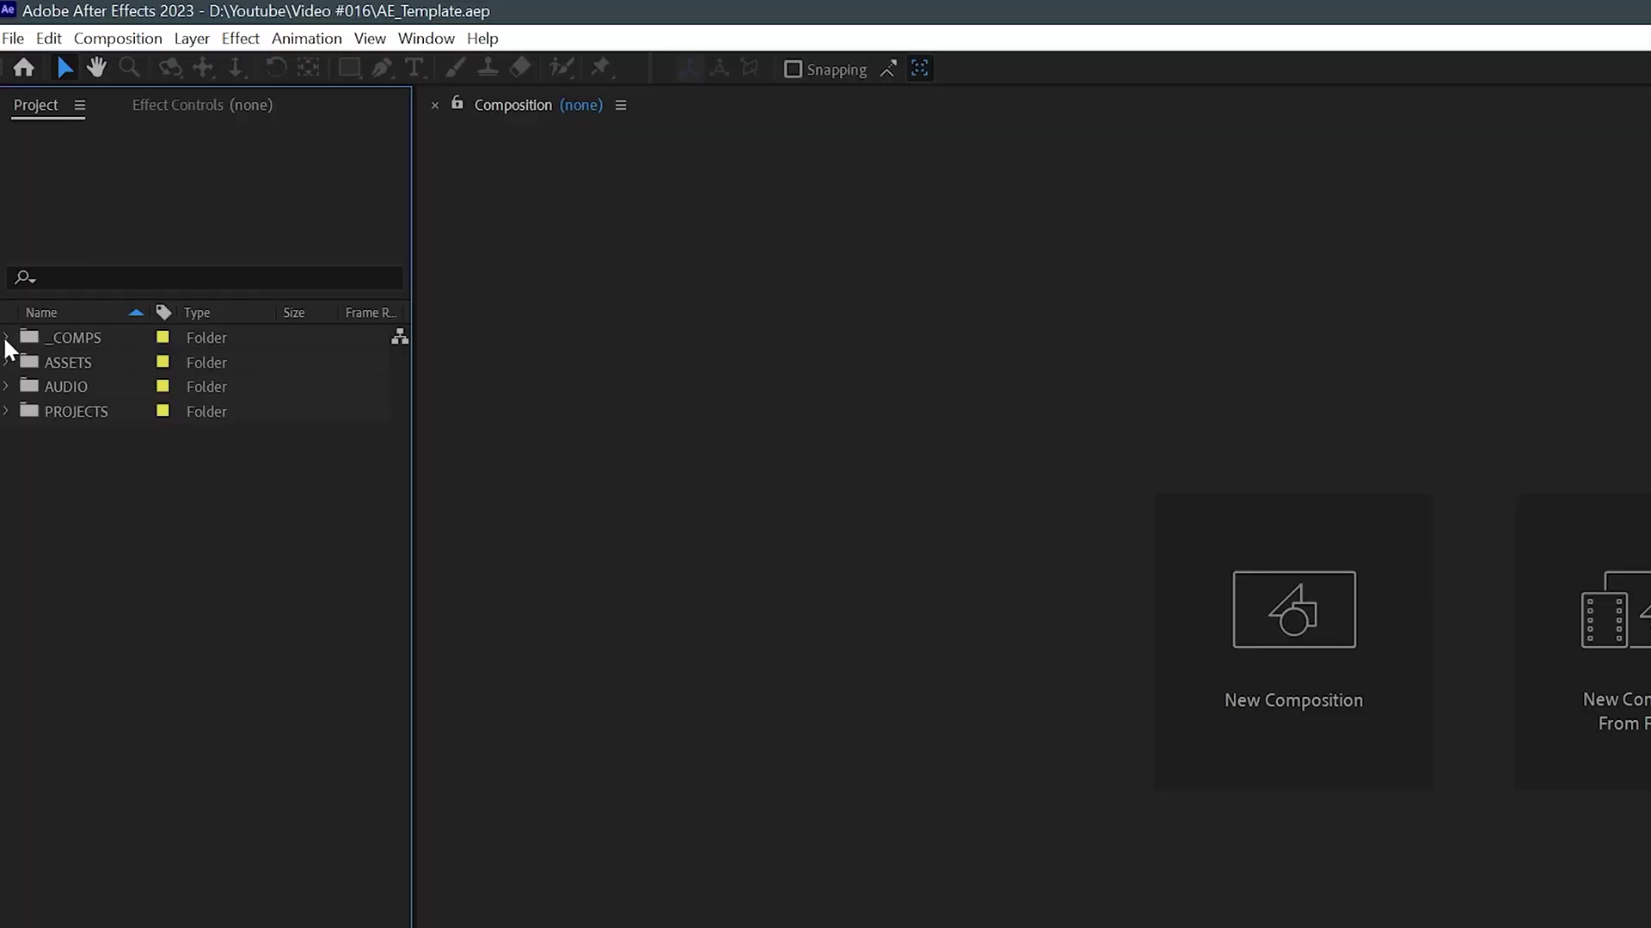
left_click(9, 338)
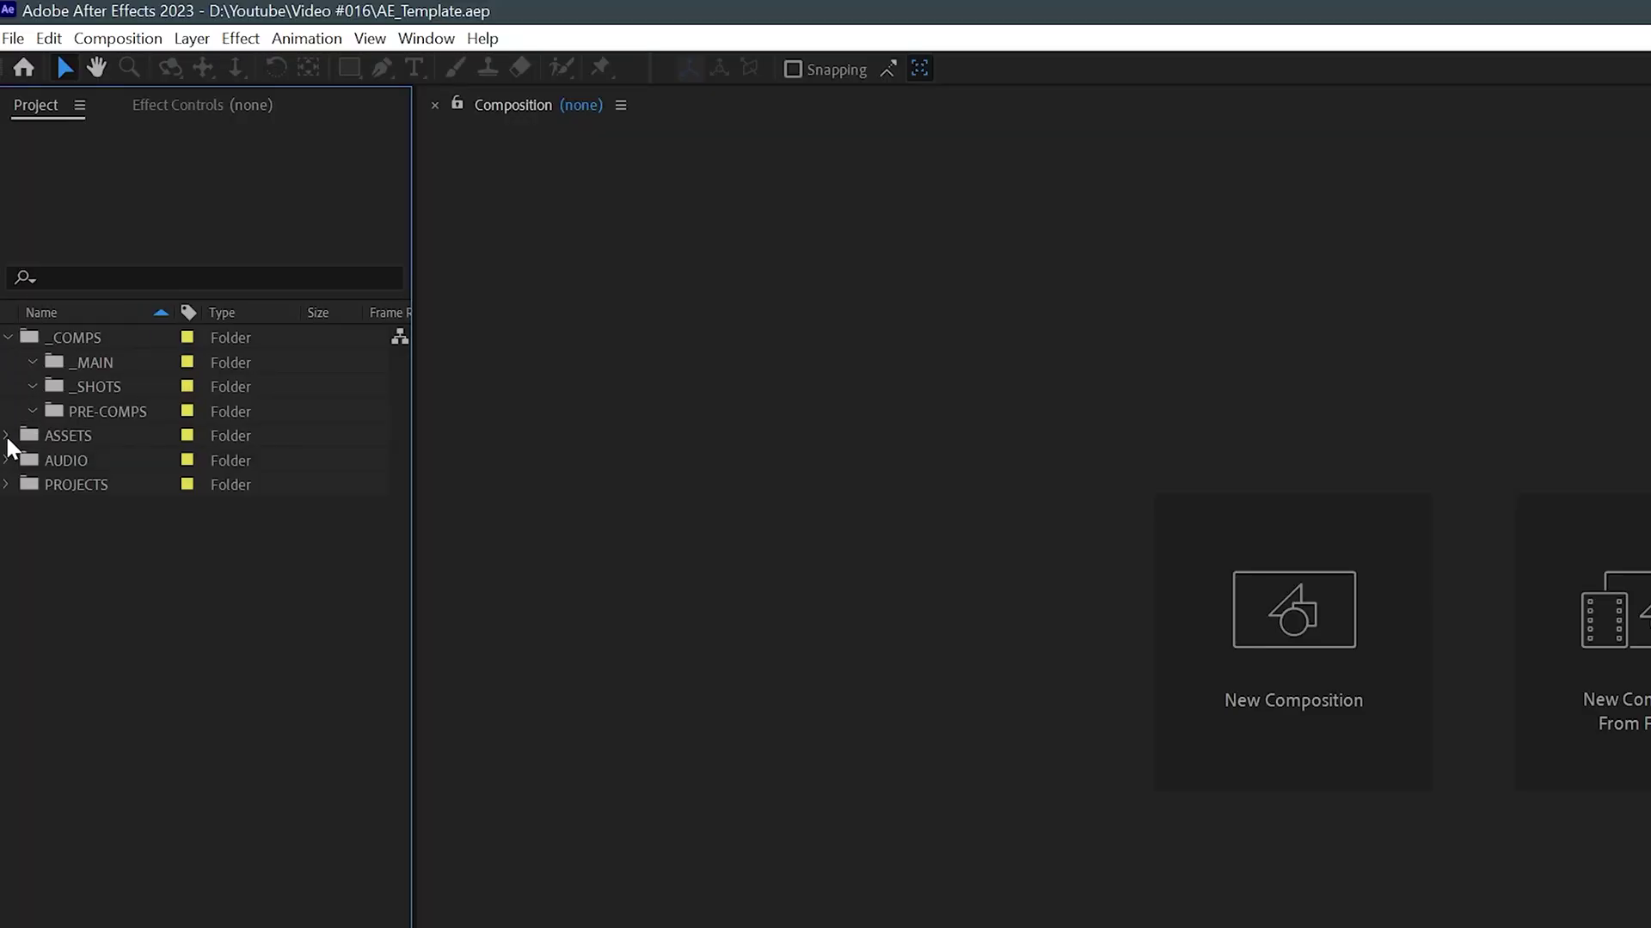